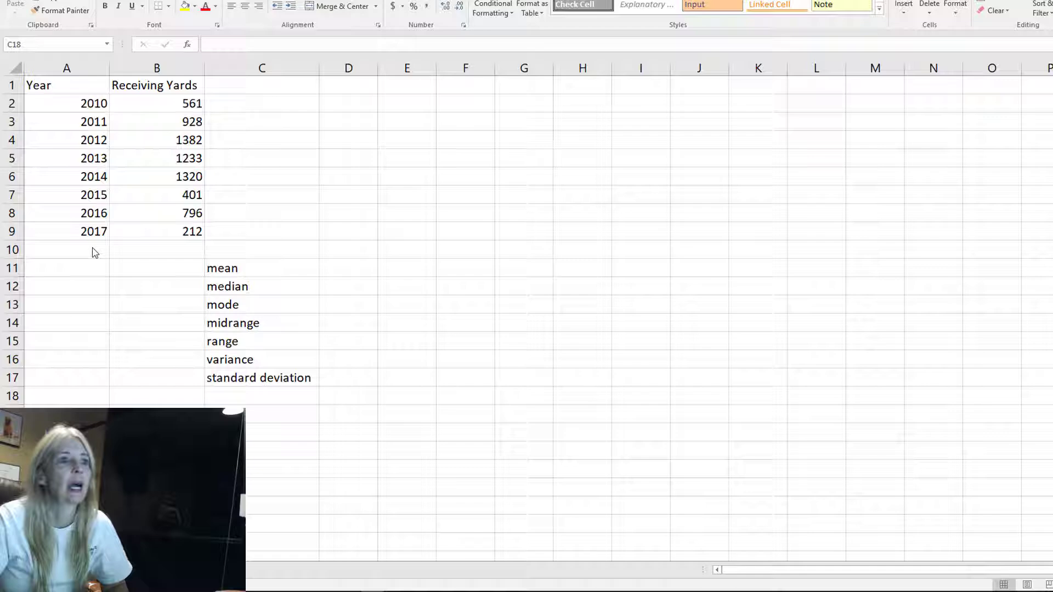
left_click(179, 263)
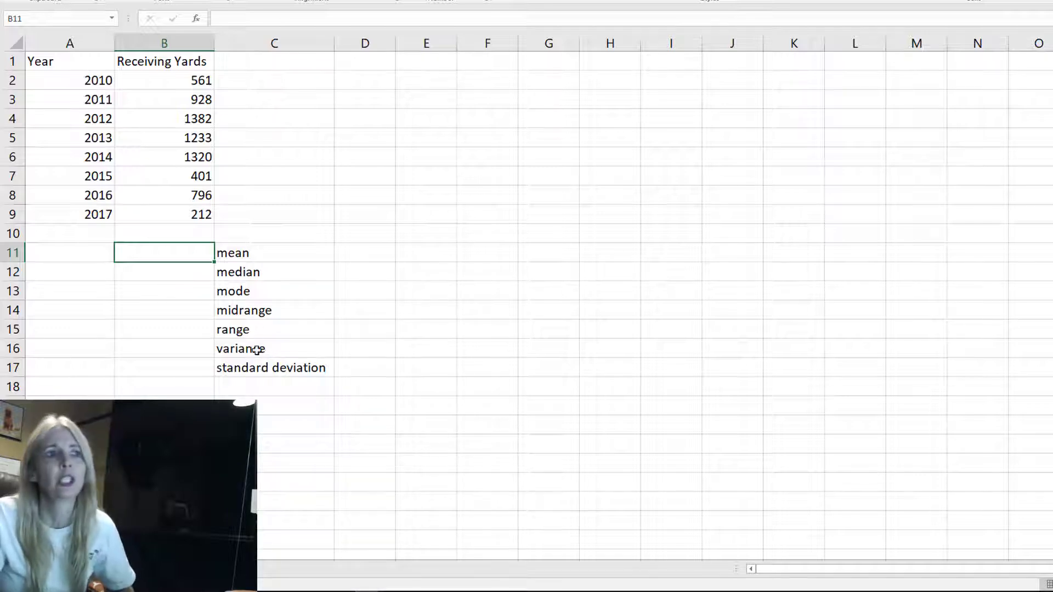
key("Up")
key("Up")
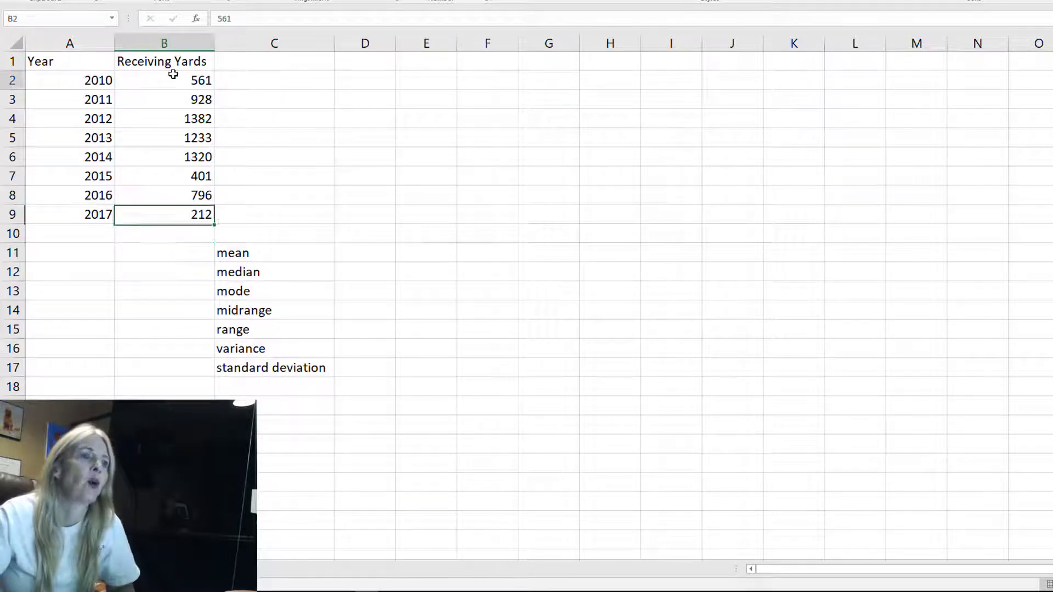
left_click(170, 77)
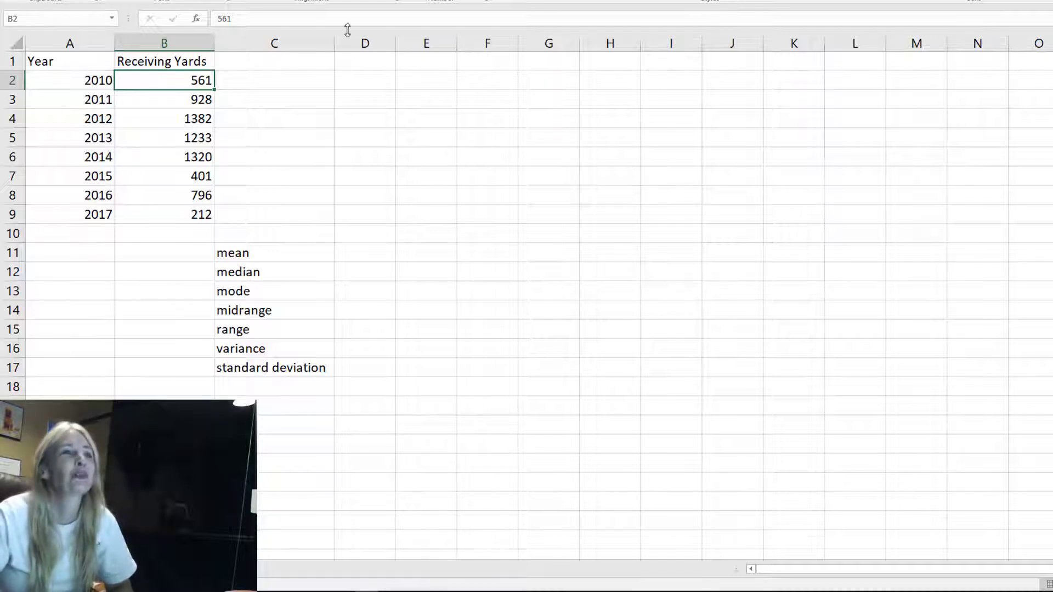
left_click(154, 253)
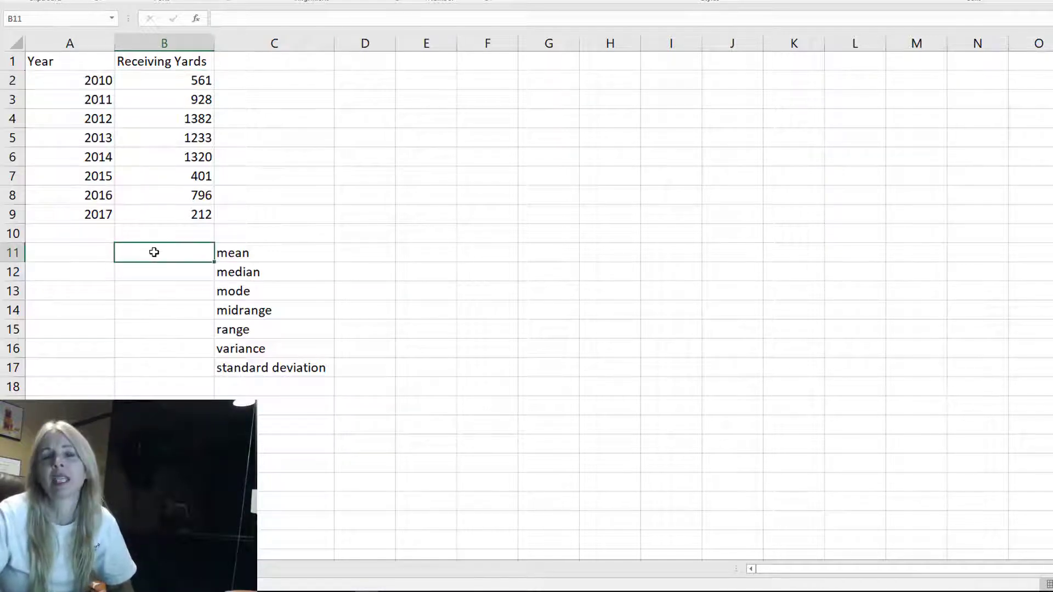
left_click(168, 272)
left_click(181, 289)
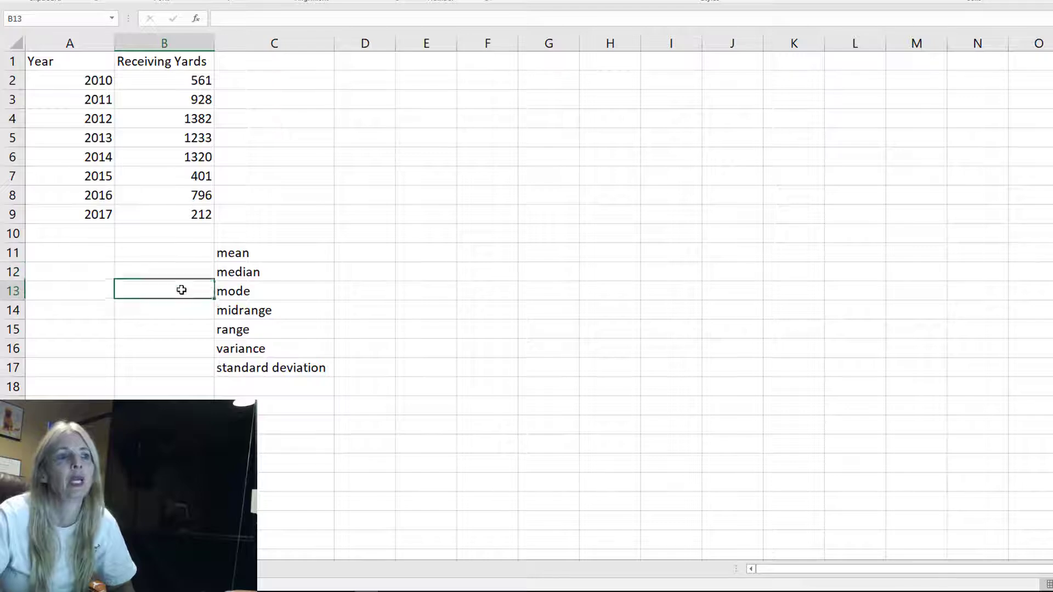
left_click(162, 255)
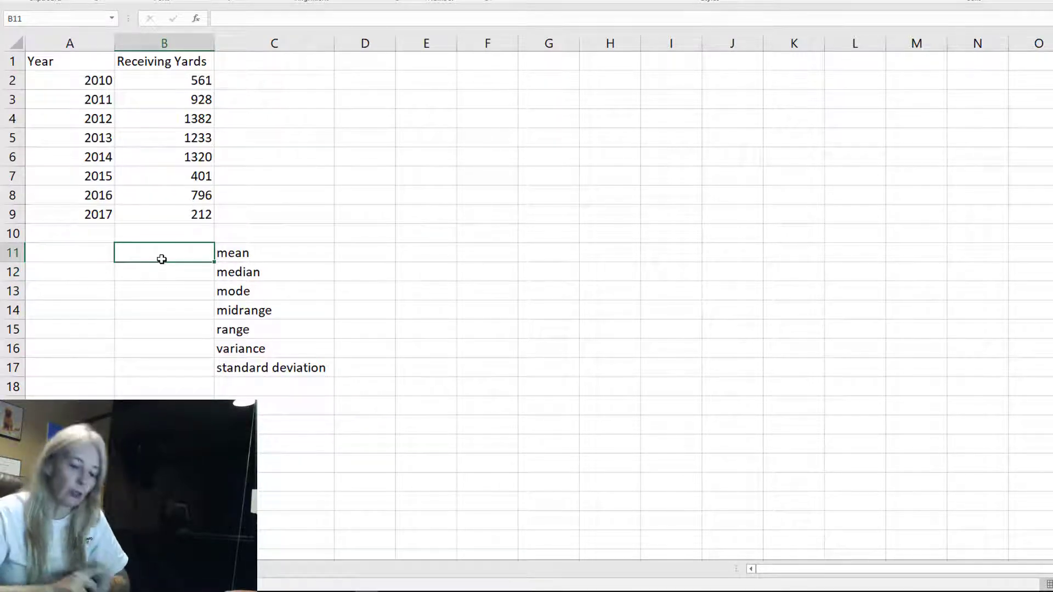
type("=")
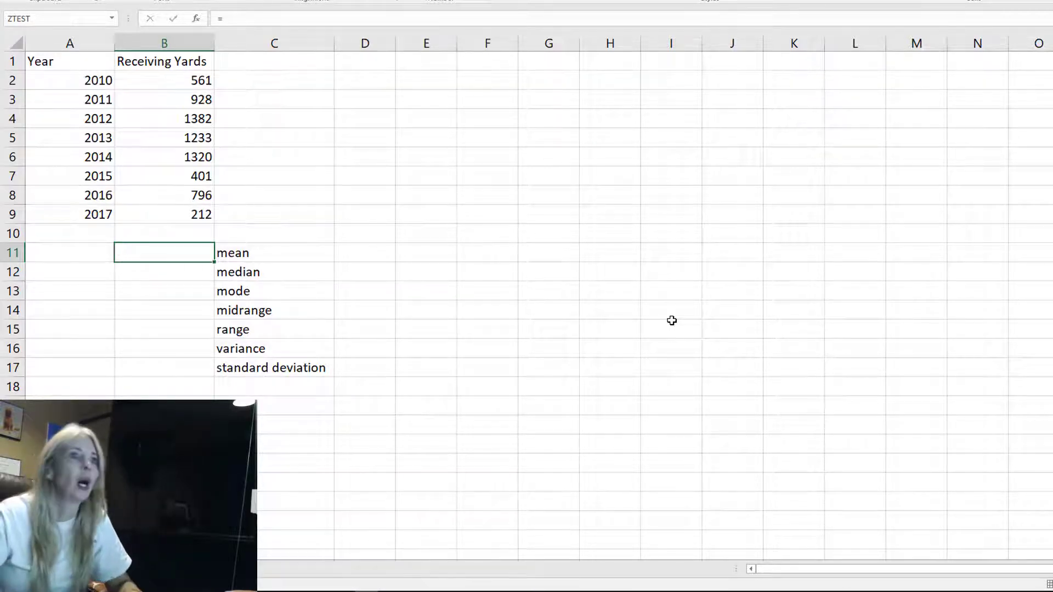
key("Escape")
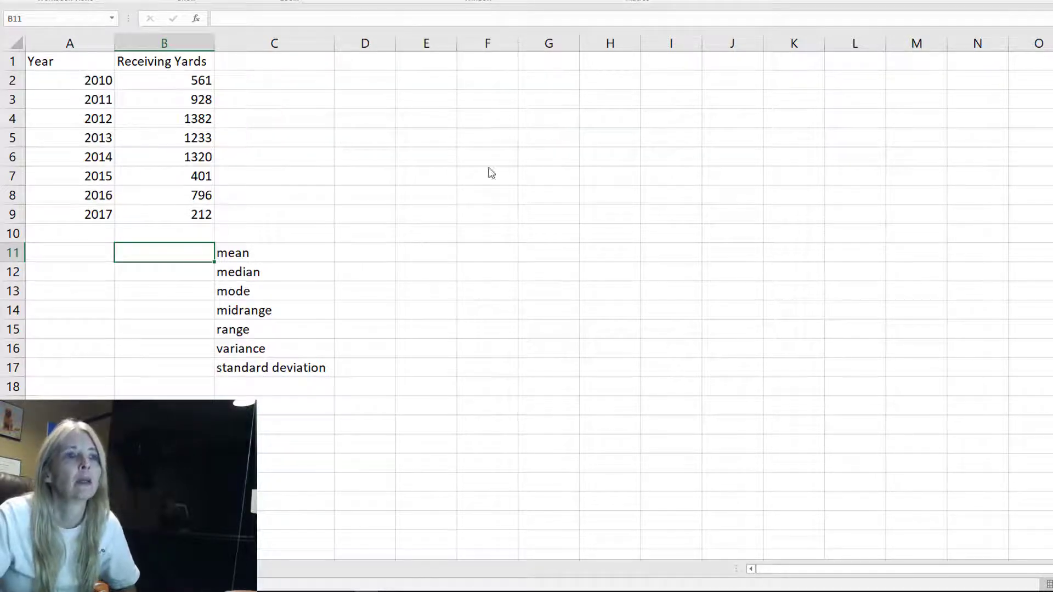
Enter a formula in B11 that averages the receiving yards in B2:B9 for the mean
left_click(297, 320)
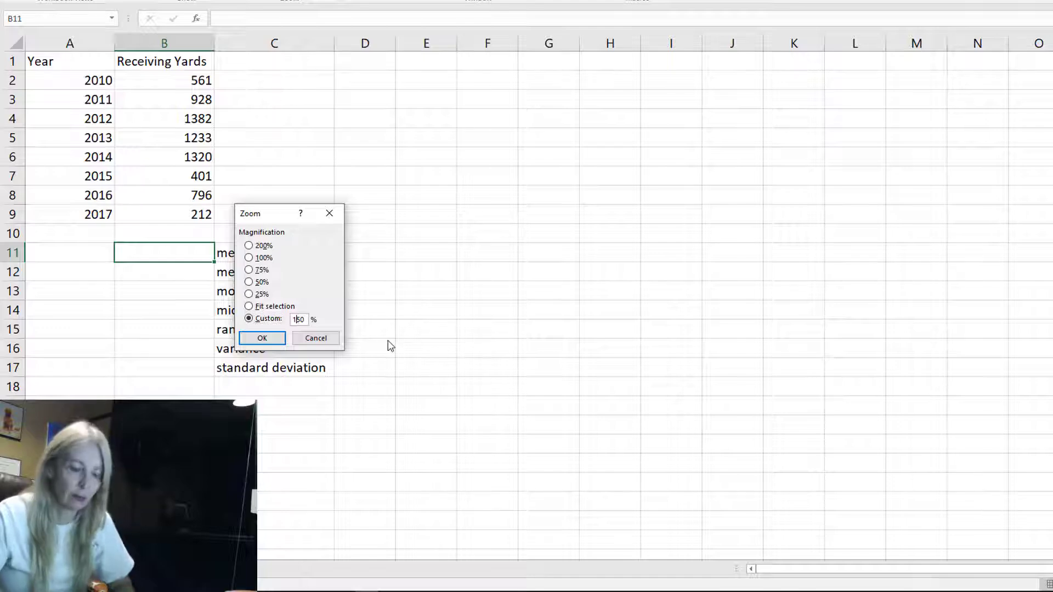
type("6")
key("Return")
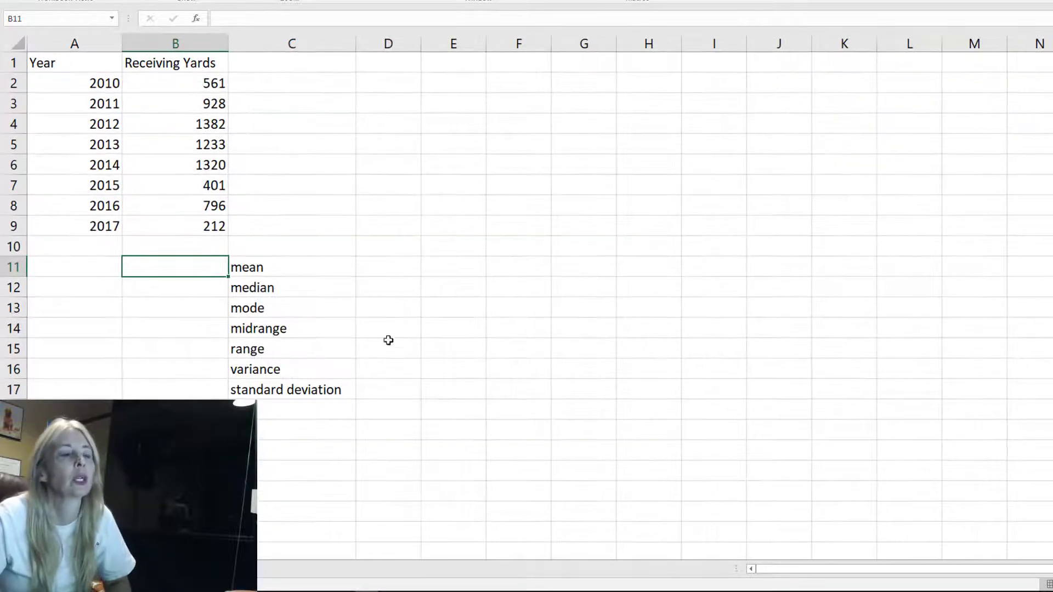
type("=")
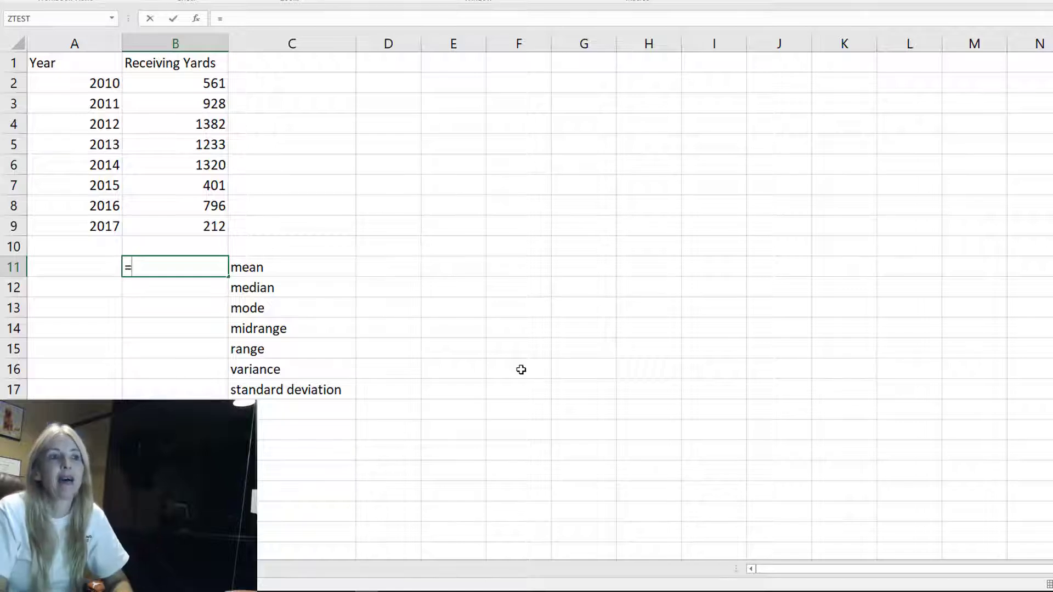
type("AVERAGE")
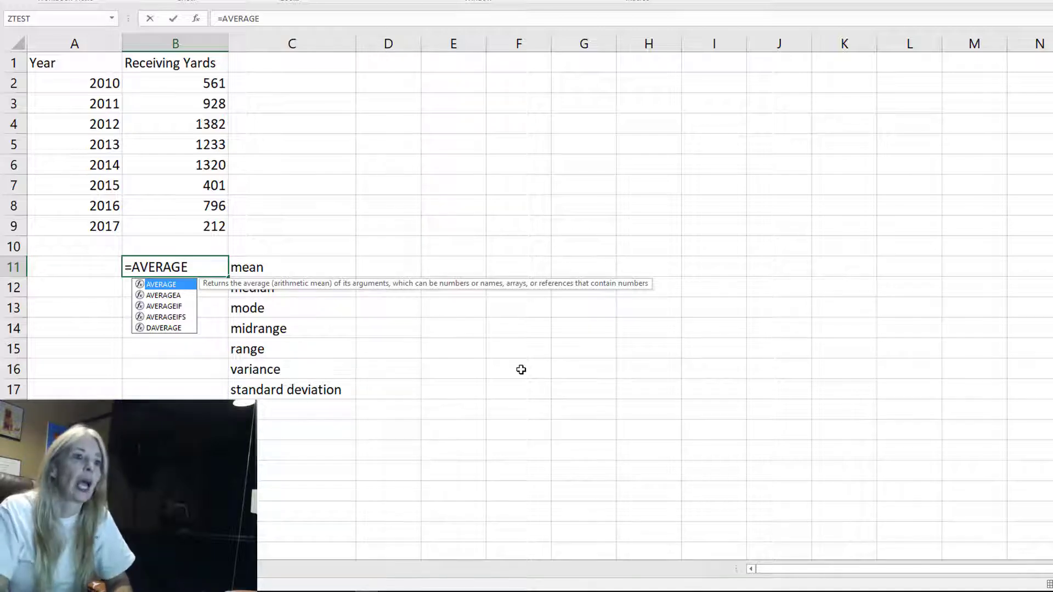
type("(")
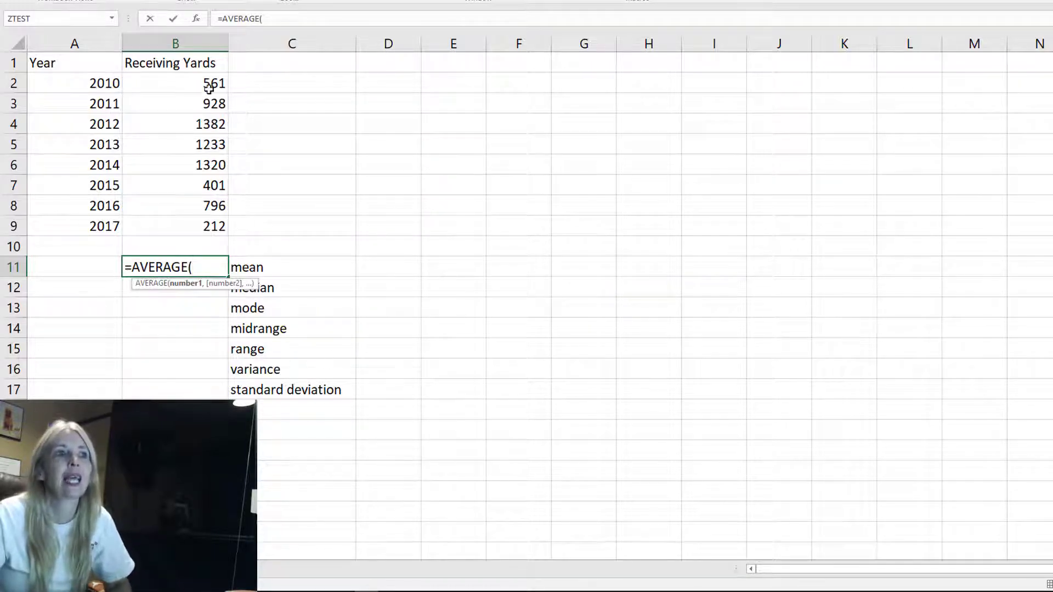
left_click_drag(209, 88, 194, 222)
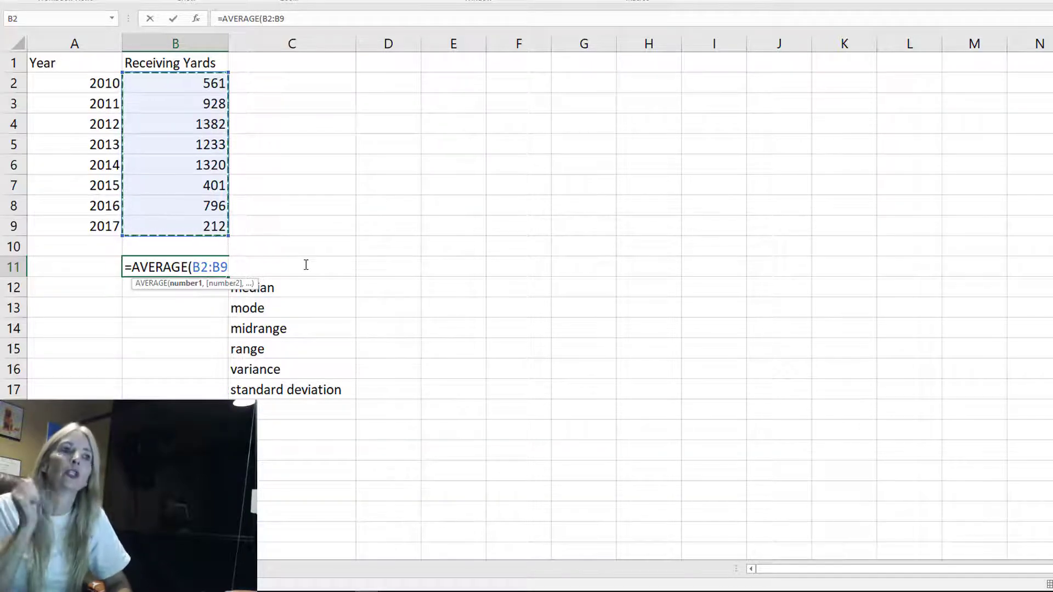
type(")")
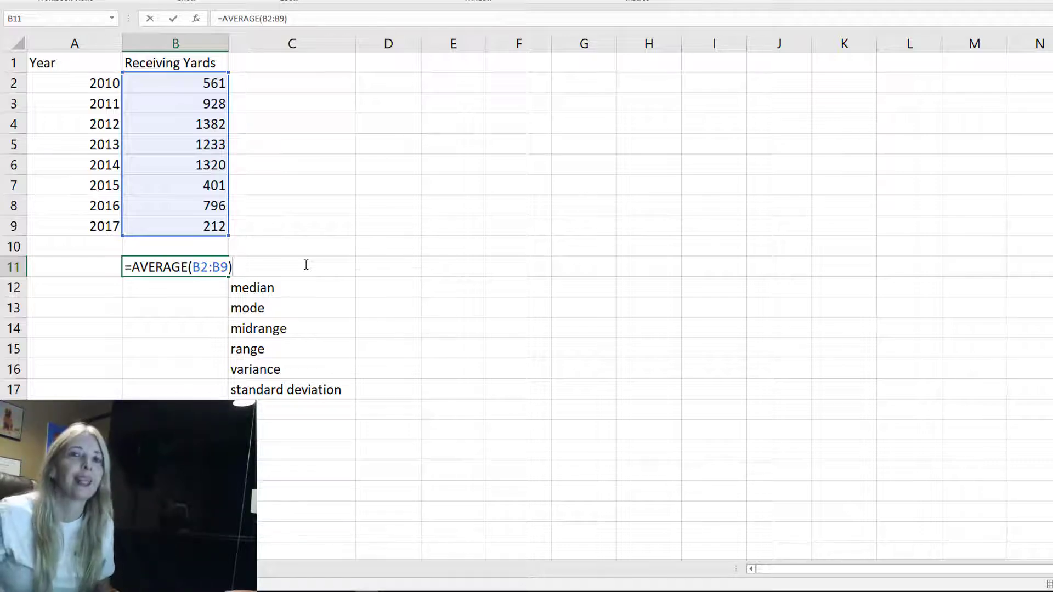
key("Return")
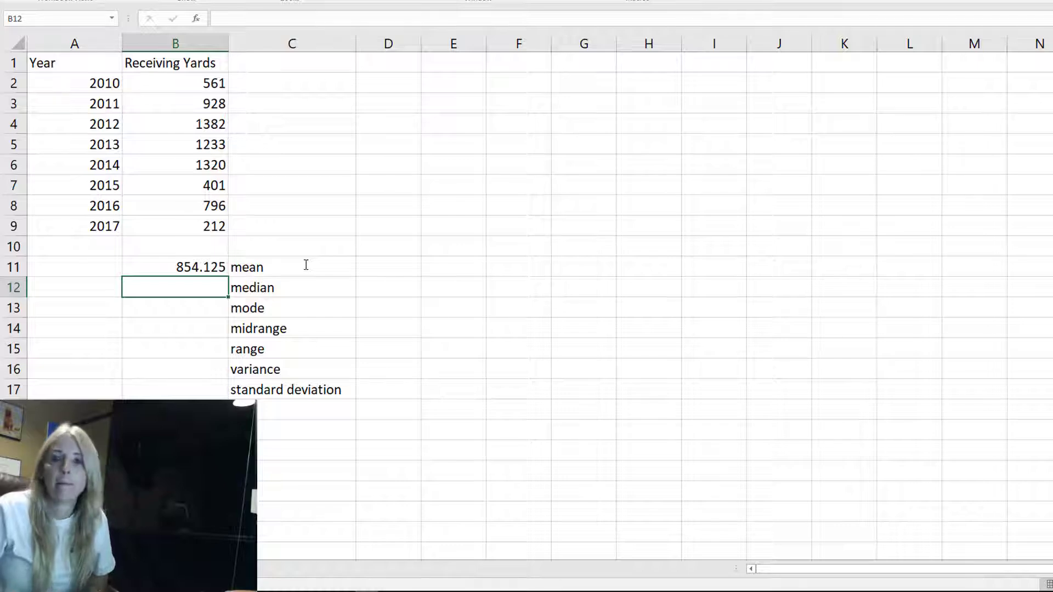
Type the function name AVERAGE as a note in D11 beside the mean row
left_click(205, 263)
left_click(207, 287)
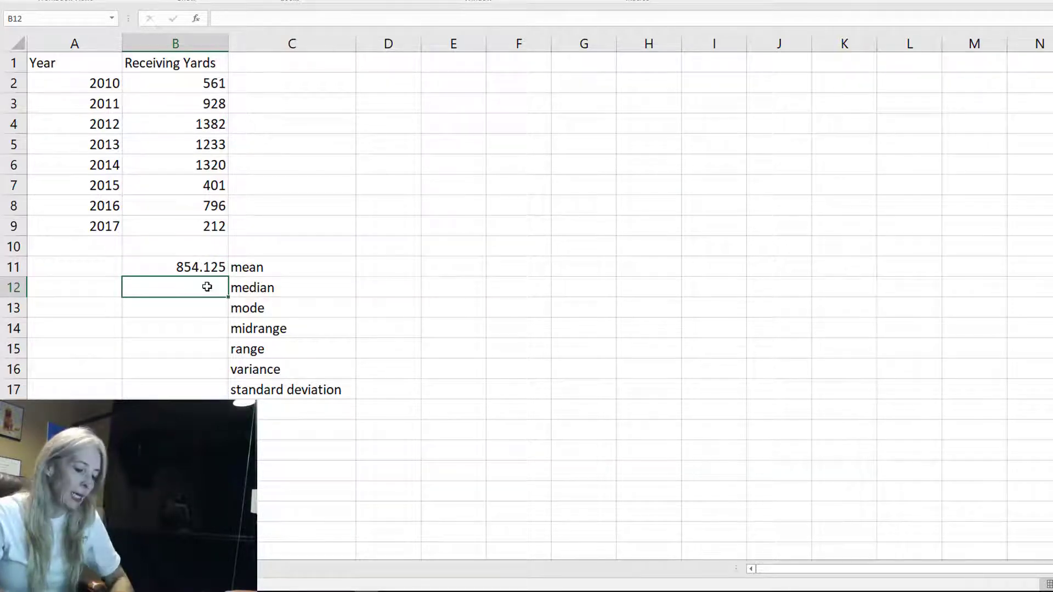
key("Up")
key("Right")
key("Right")
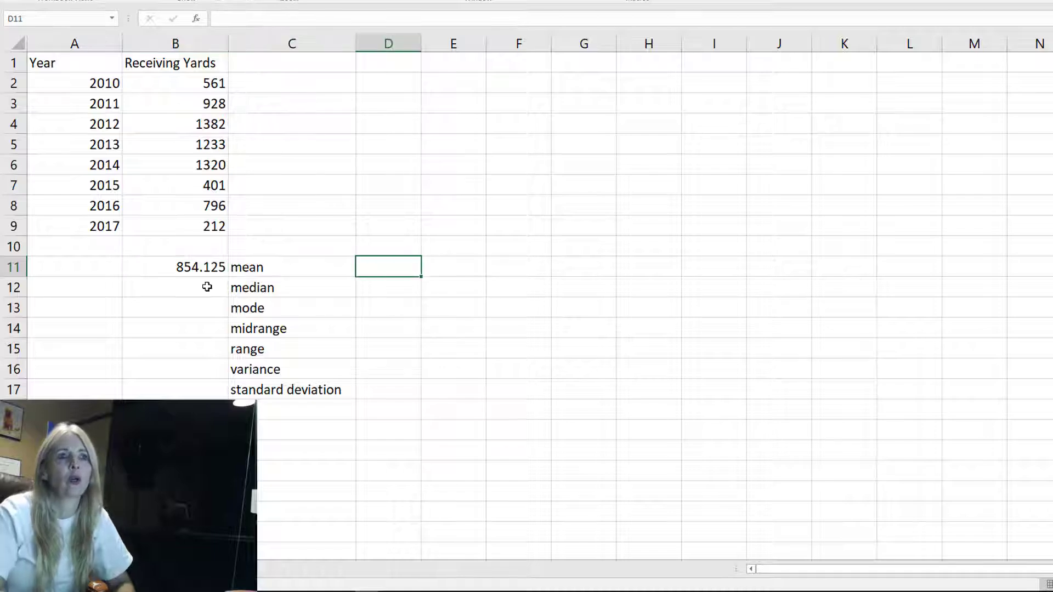
type("AVERAGE")
key("Return")
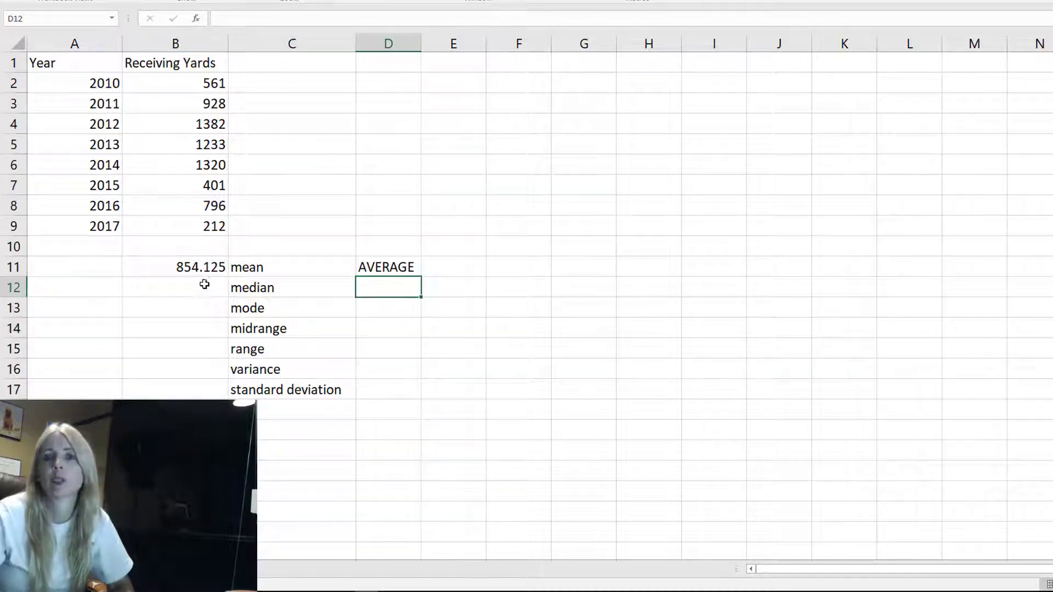
Enter a formula in B12 that computes the median of B2:B9
left_click(191, 280)
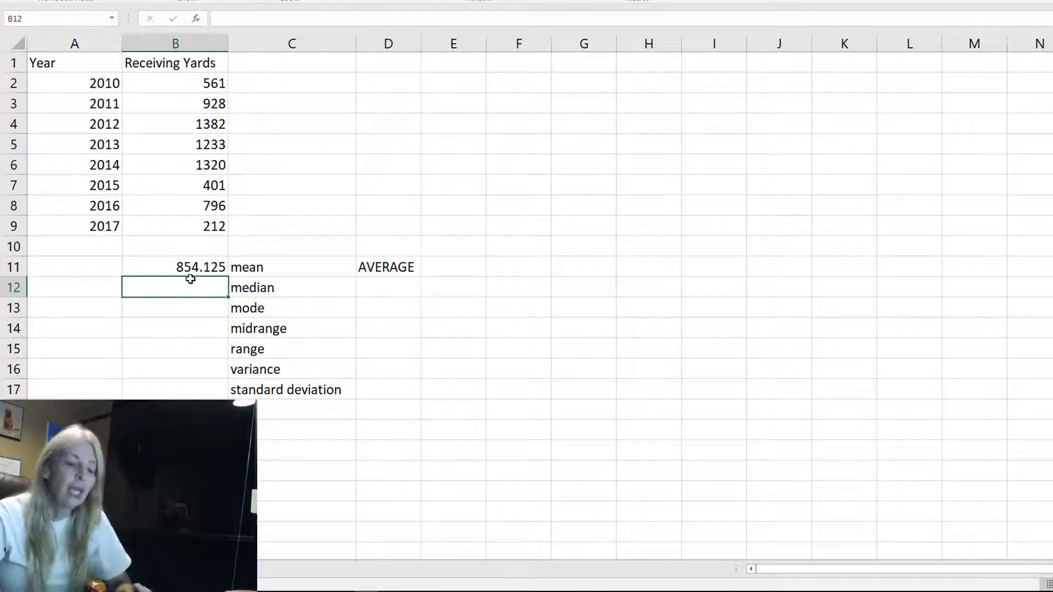
type("=")
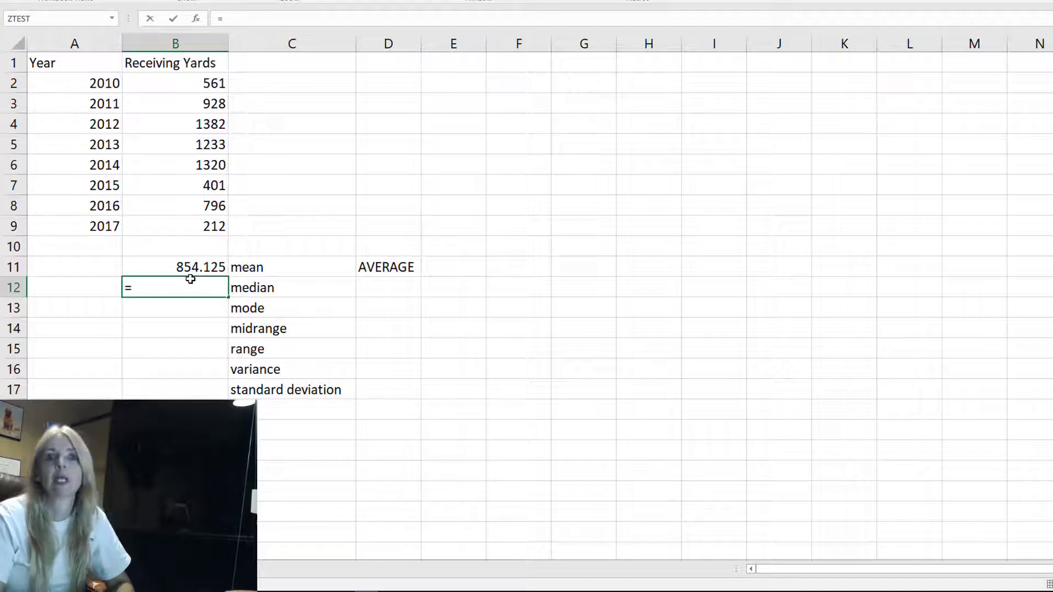
type("MEDIAN")
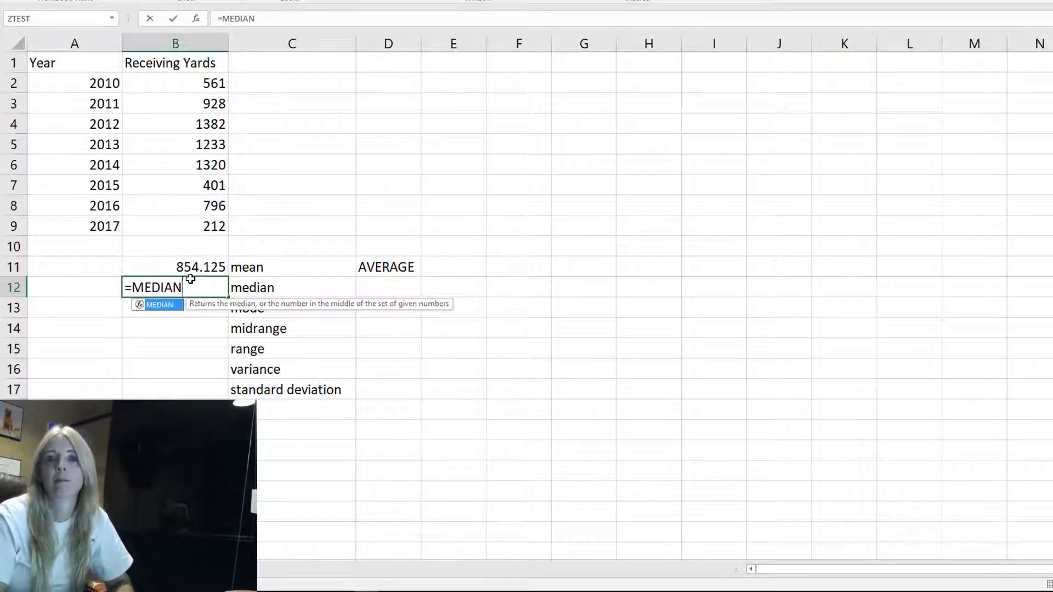
type("(")
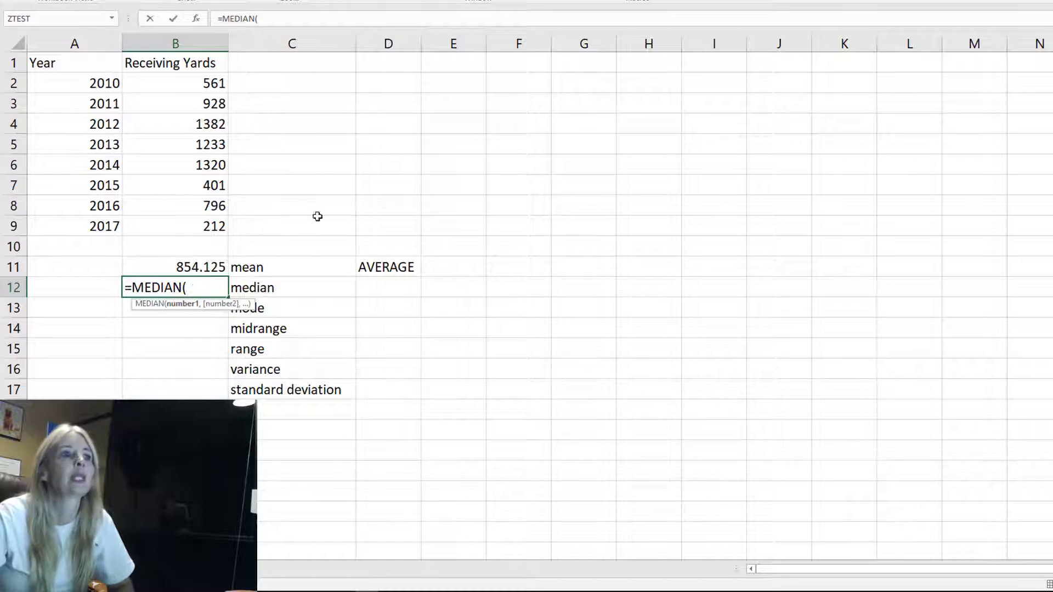
left_click_drag(215, 80, 212, 227)
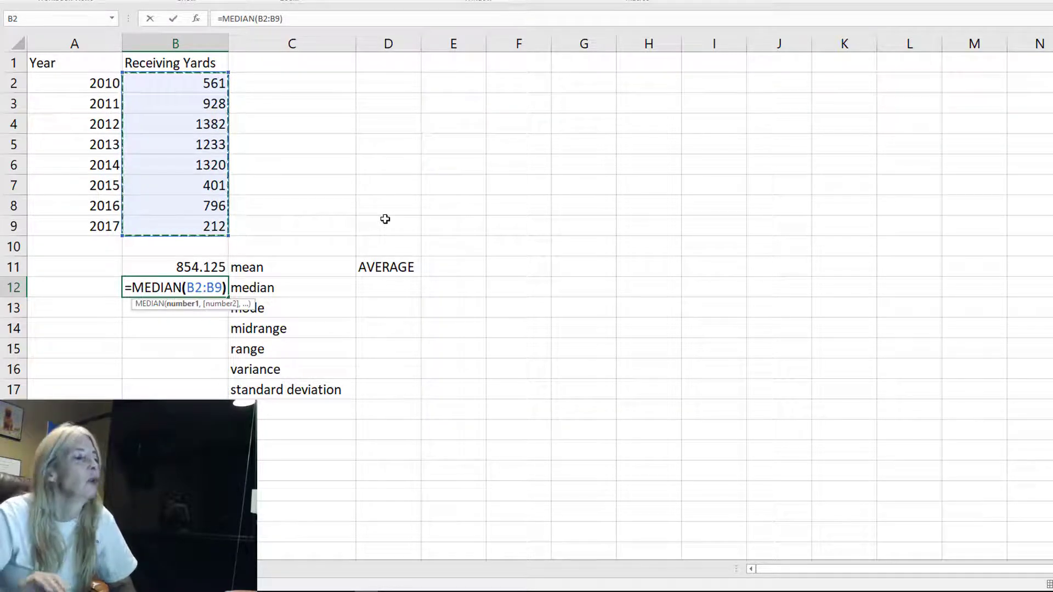
type(")")
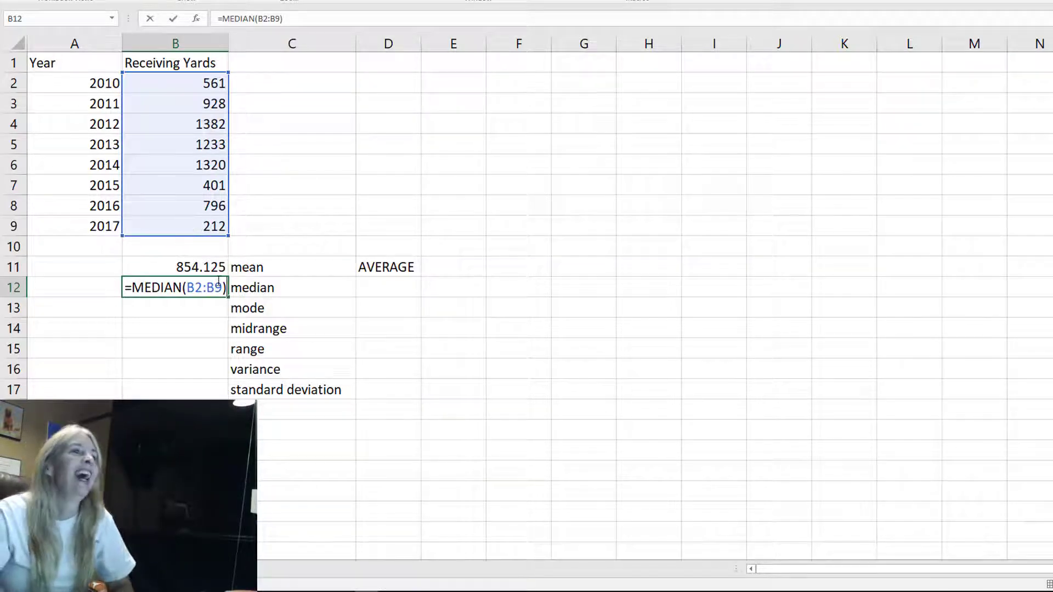
key("Return")
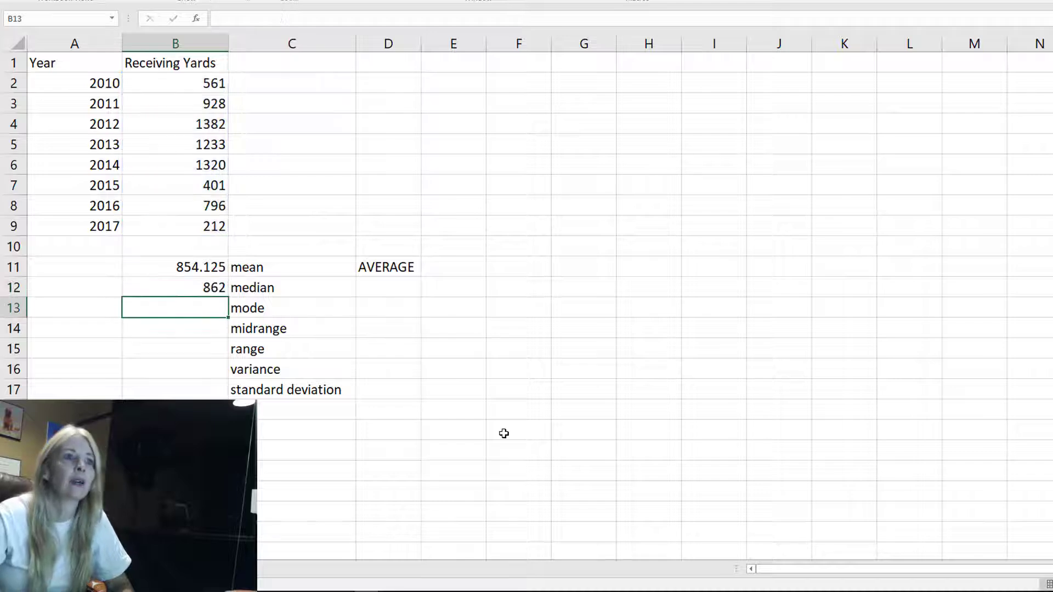
Step through the receiving yards values from B2 down to B9
left_click(202, 290)
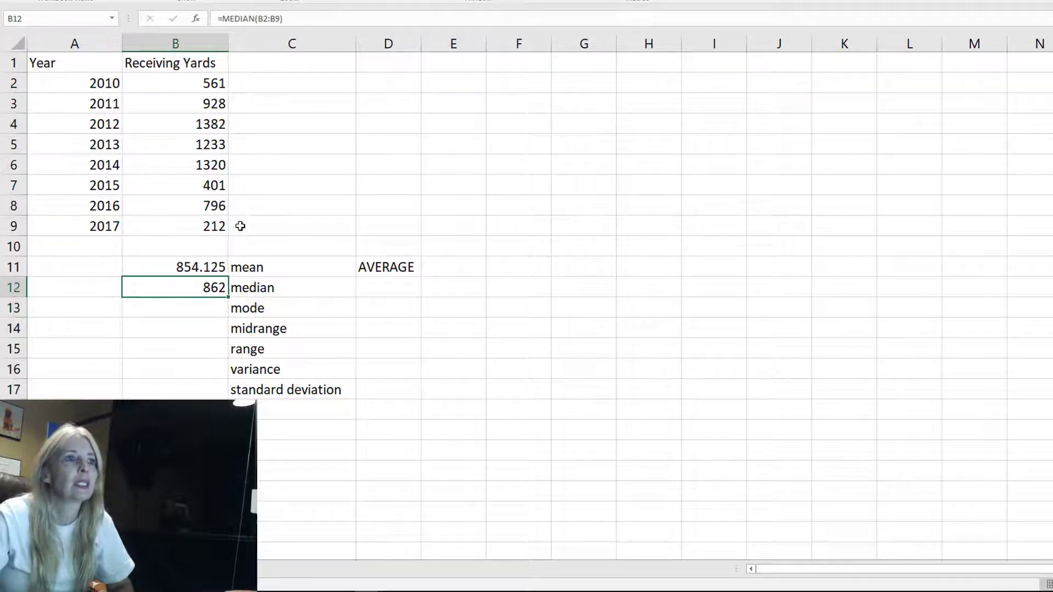
left_click(206, 89)
key("Down")
key("Down")
key("Down")
key("Down")
key("Down")
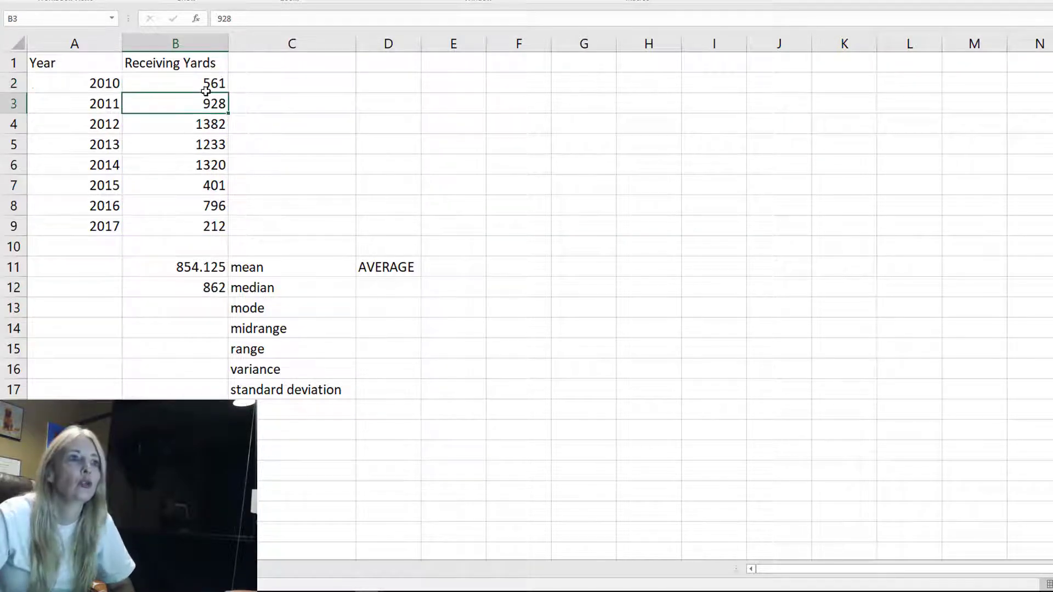
key("Down")
key("Down")
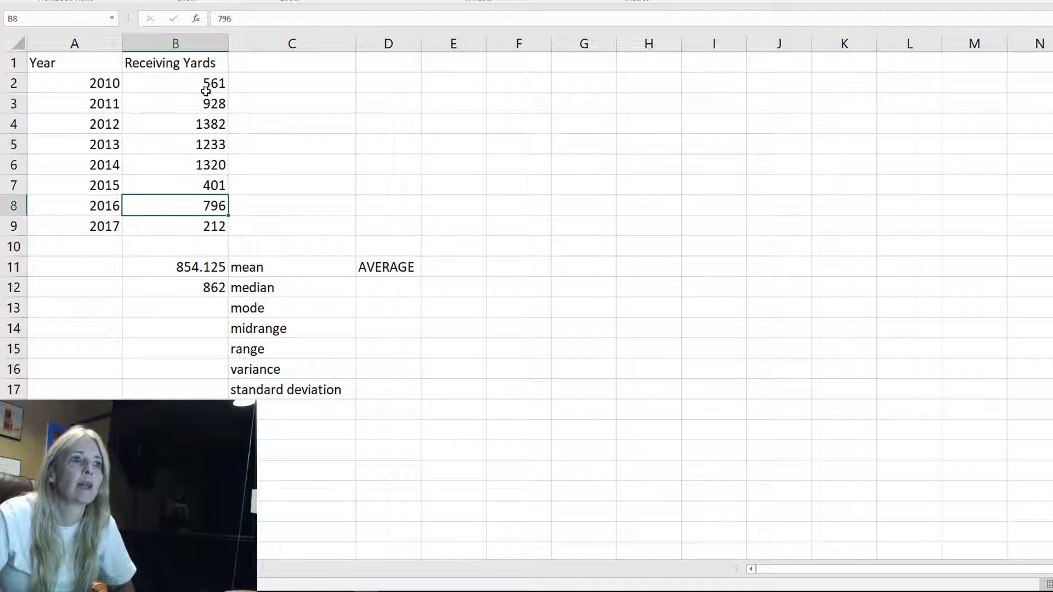
Type the function names MEDIAN and MODE as notes in D12 and D13
left_click_drag(377, 301, 377, 296)
left_click(376, 296)
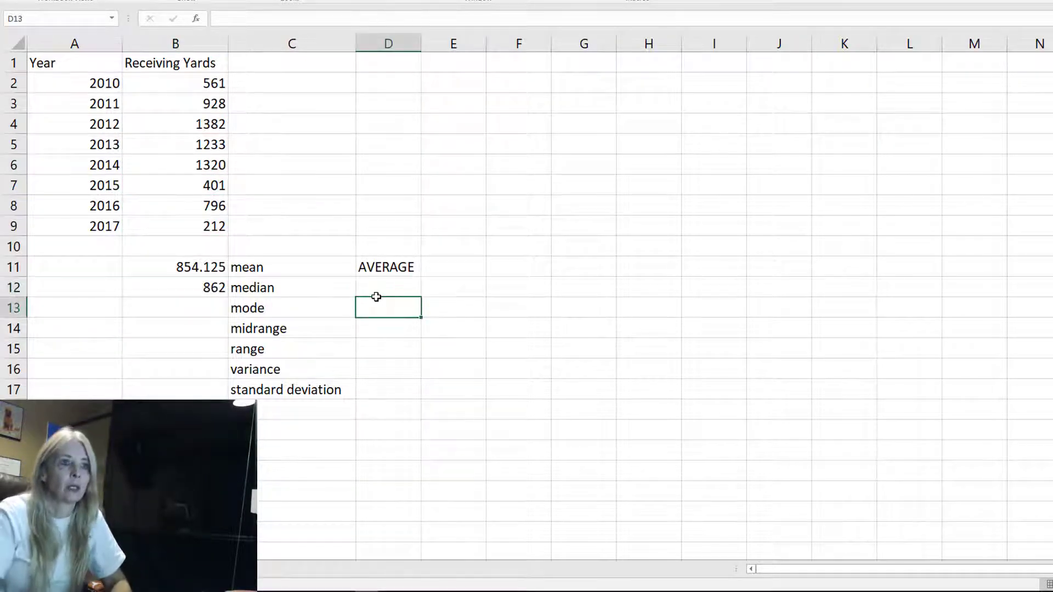
type("MEDIAN")
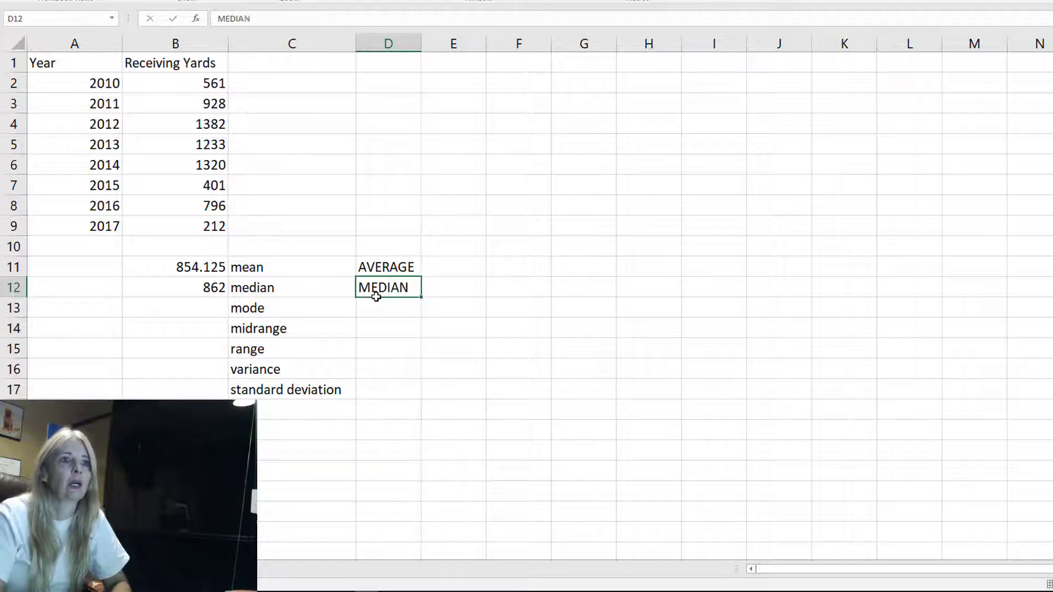
key("Return")
type("MODE")
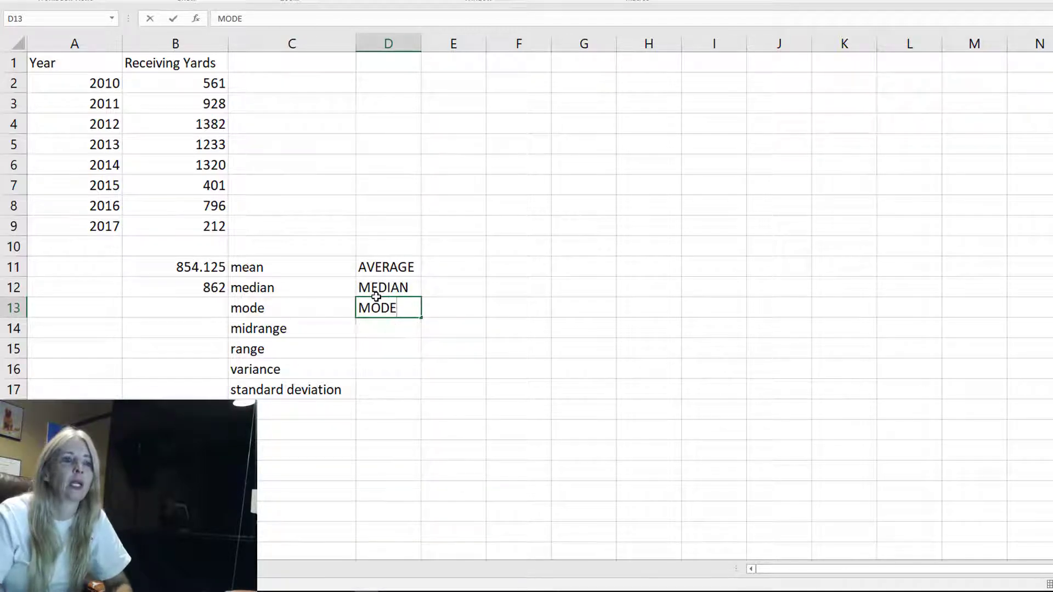
Enter a formula in B13 that computes the mode of B2:B9
key("Left")
key("Left")
key("Left")
key("Right")
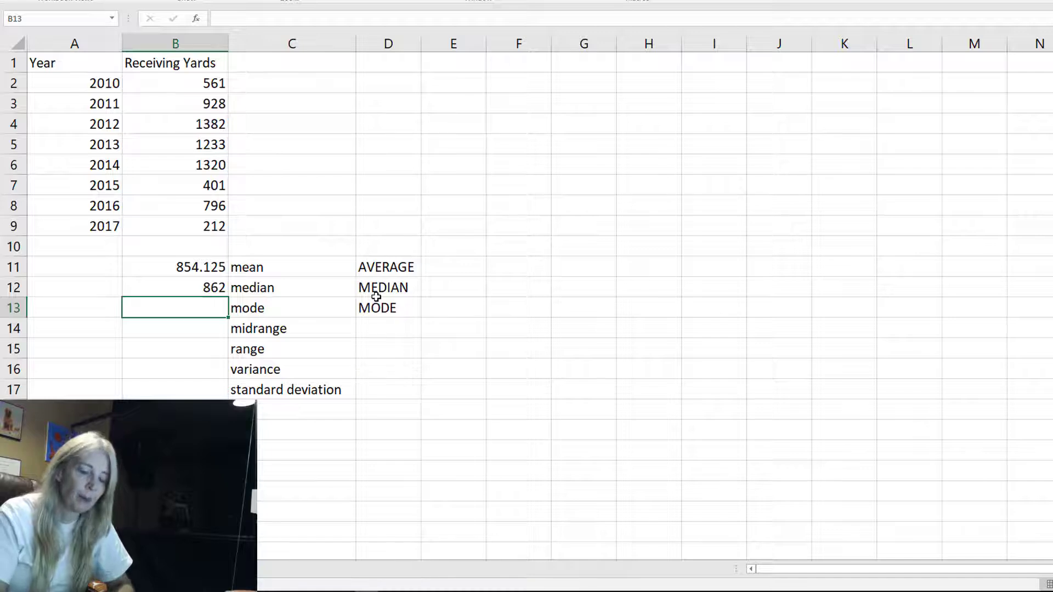
type("=MO")
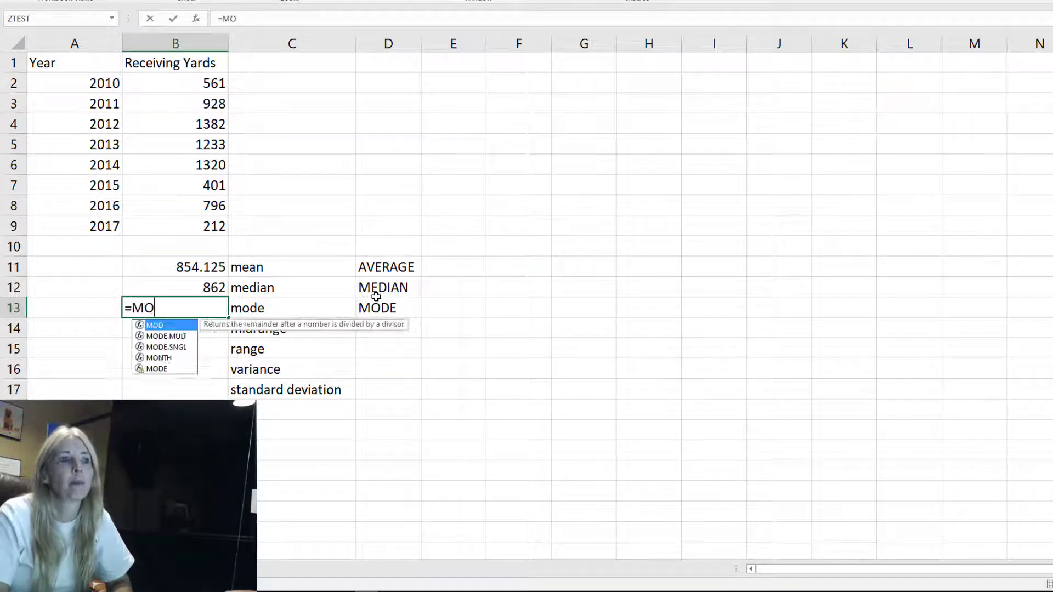
type("DE(")
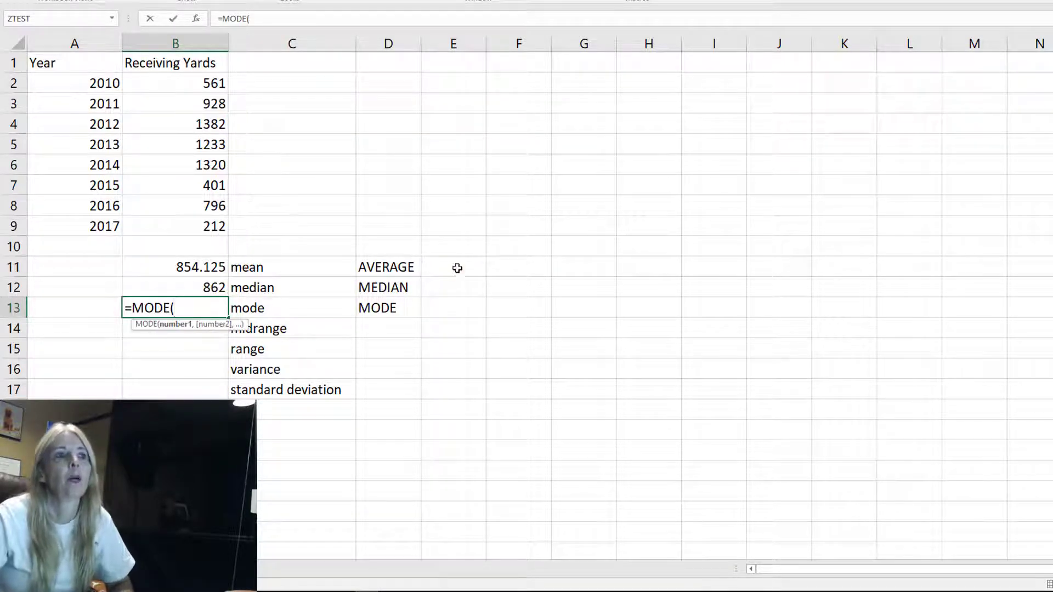
left_click(167, 82)
left_click_drag(167, 139, 169, 223)
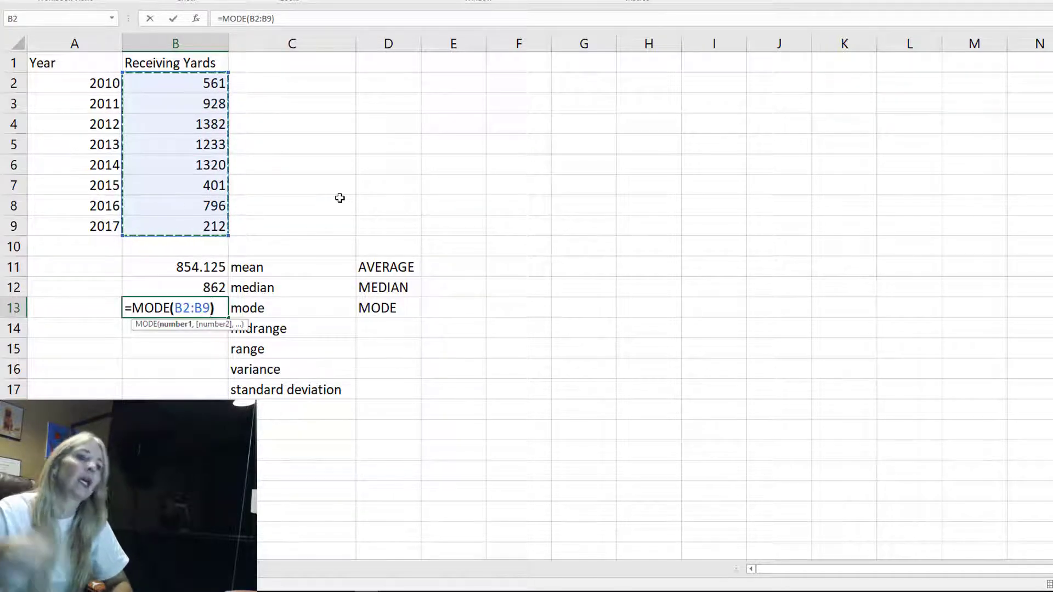
type(")")
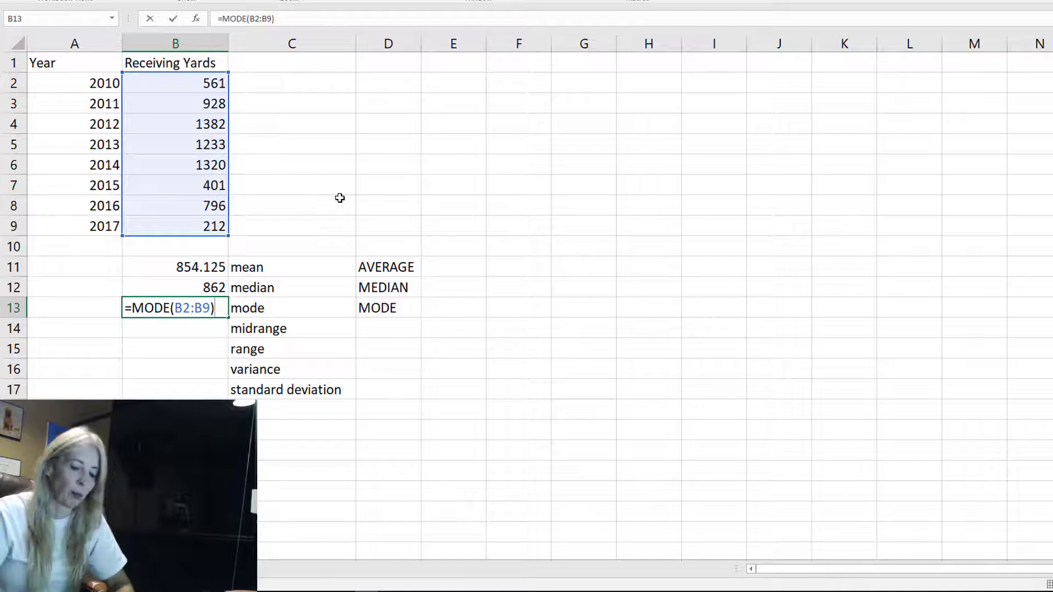
key("Return")
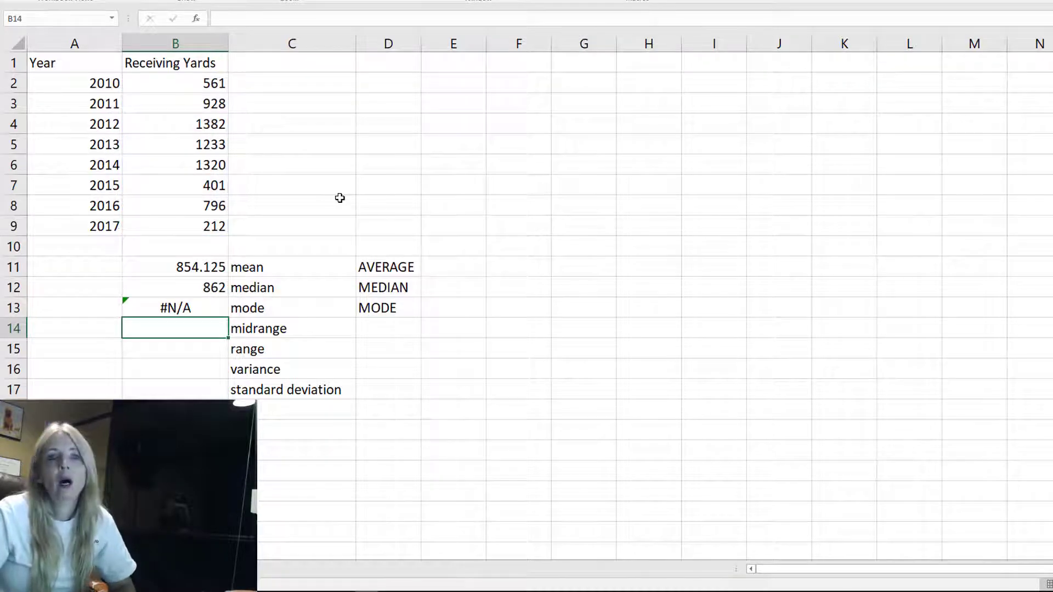
Change the 2016 receiving yards in B8 to 212, then undo that change
key("Up")
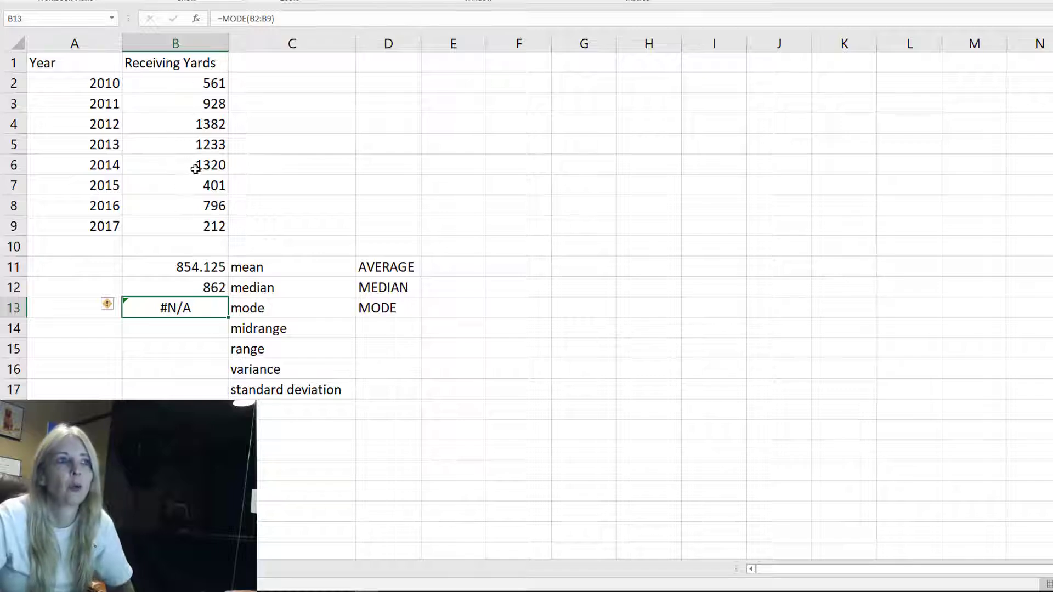
left_click(188, 204)
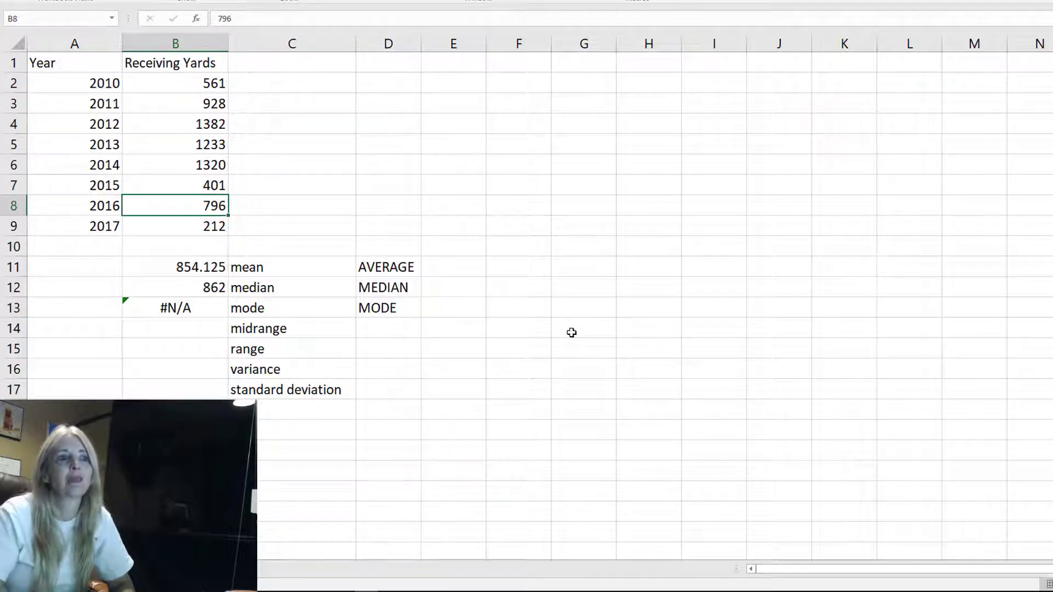
type("212")
key("Return")
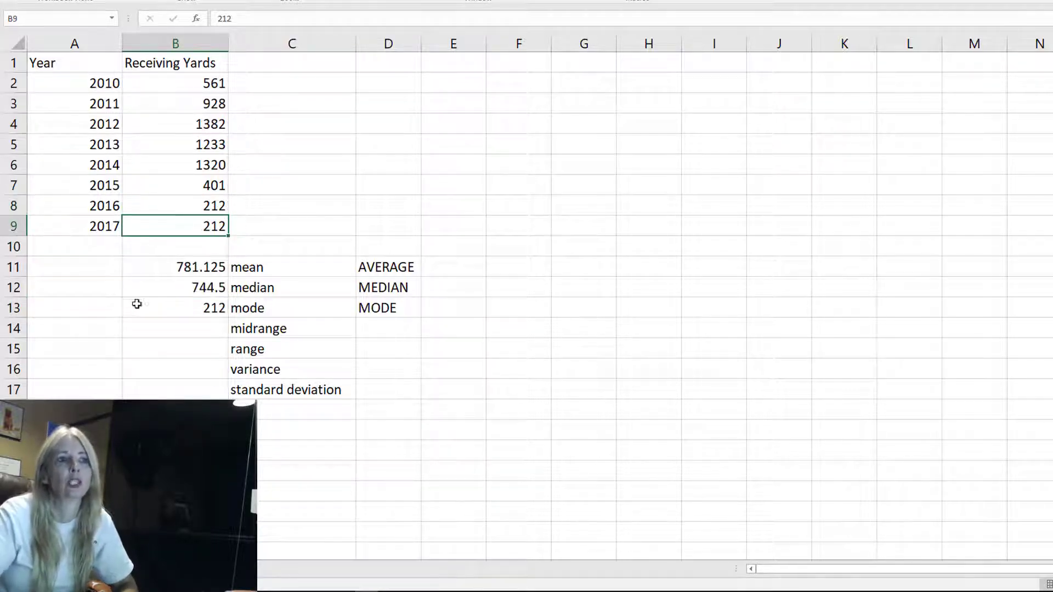
key("ctrl+z")
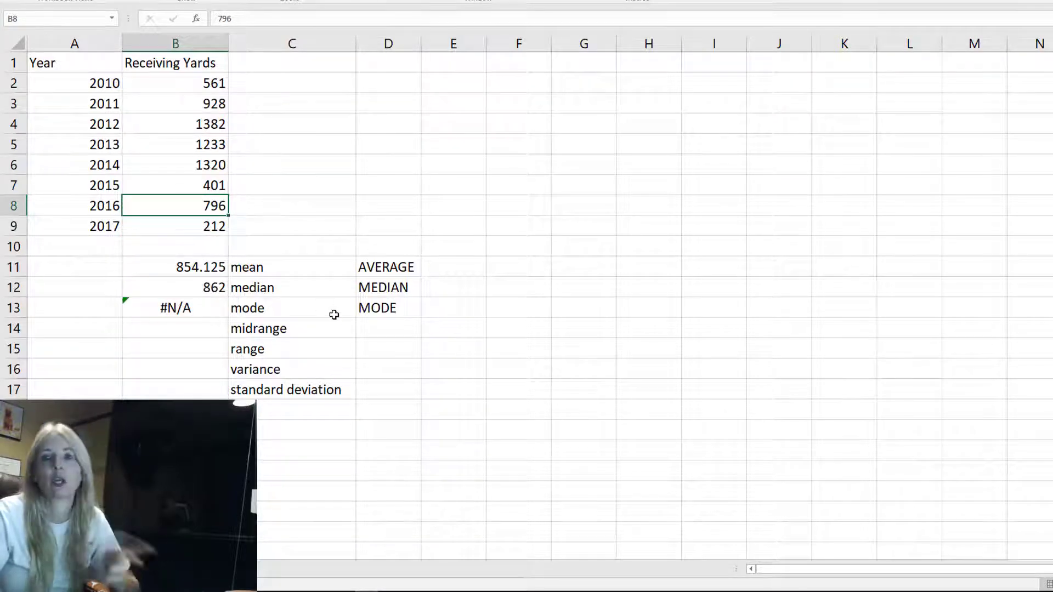
Type the note "Add the max + min and then divide by 2" in D14 and autofit column D
left_click(201, 324)
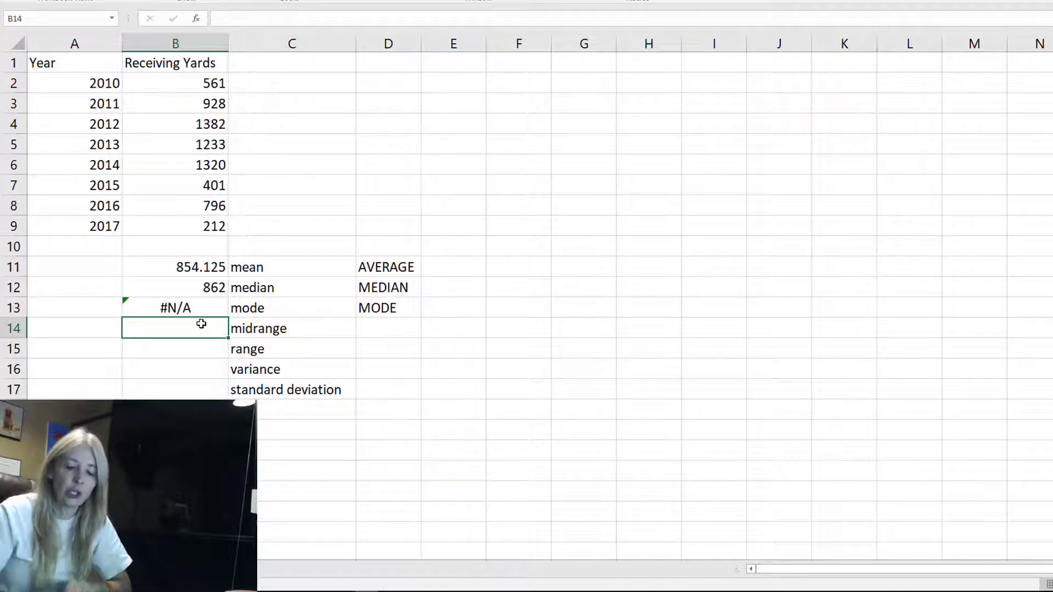
key("Right")
key("Right")
type("Add ")
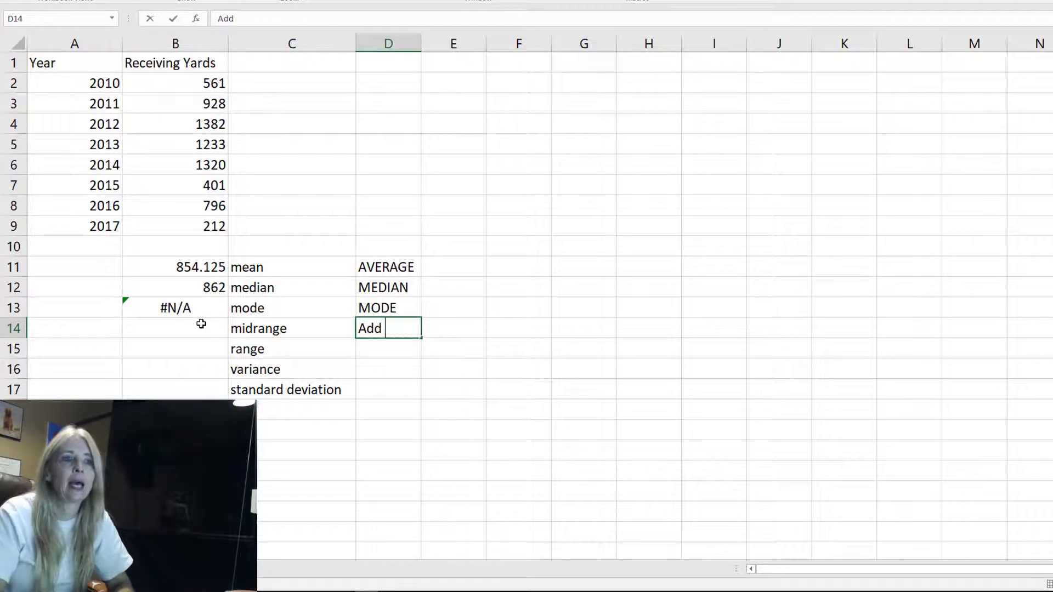
type("the mas")
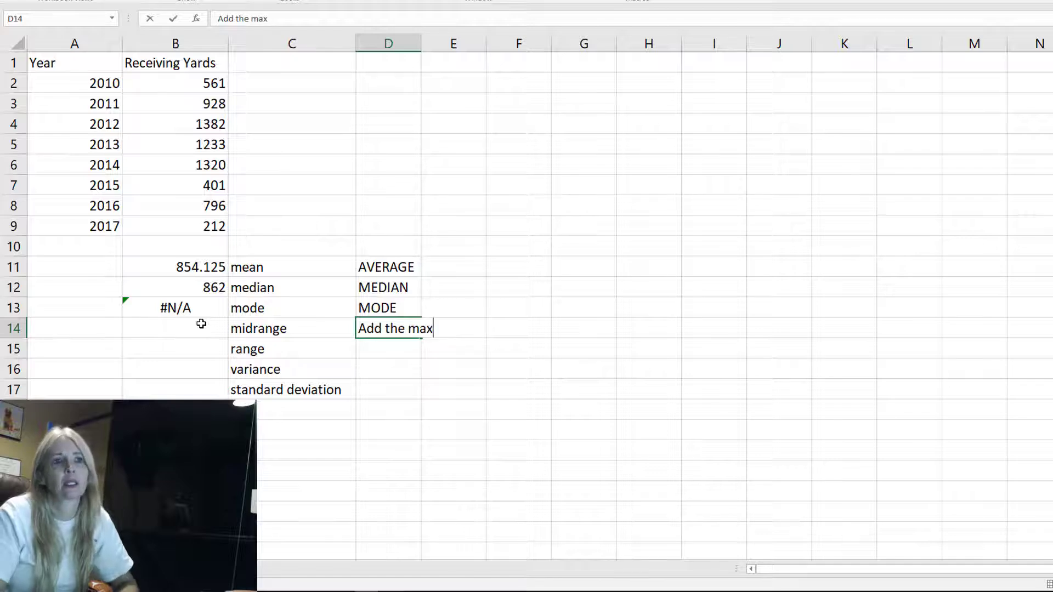
type(" + min and t")
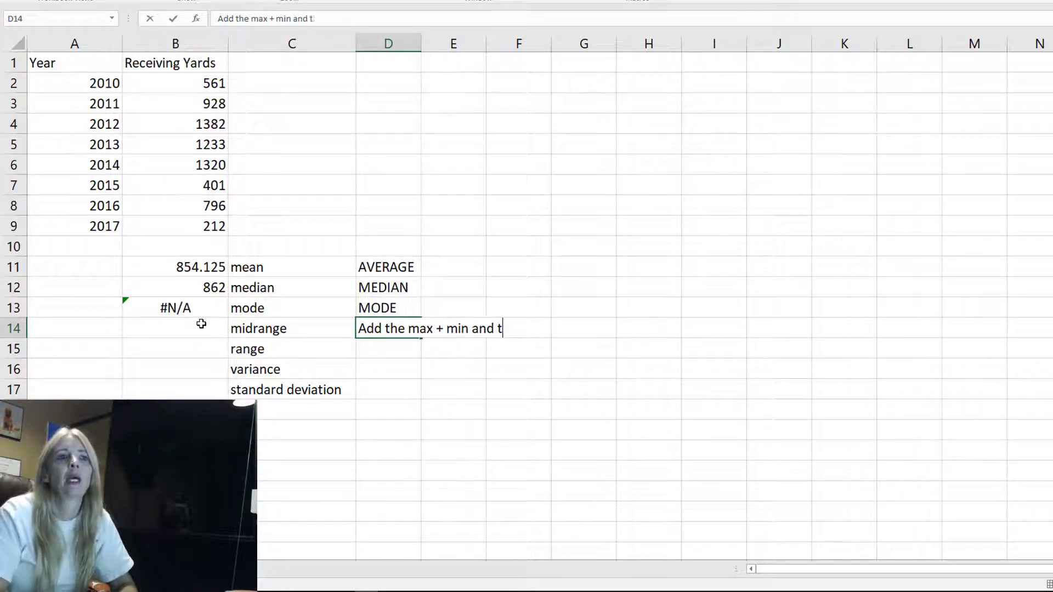
type("hen divide by 2")
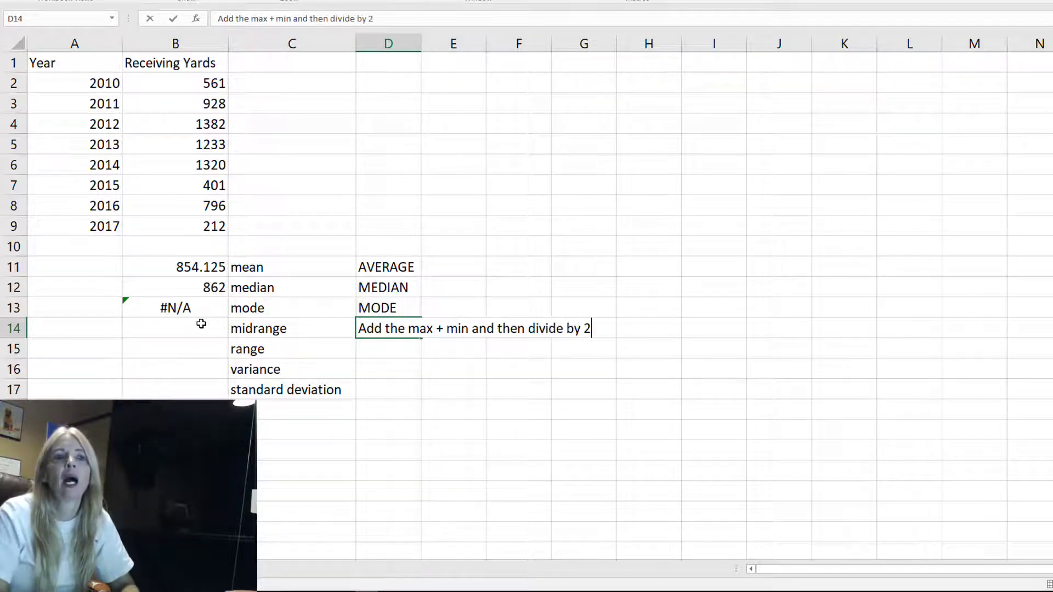
key("Return")
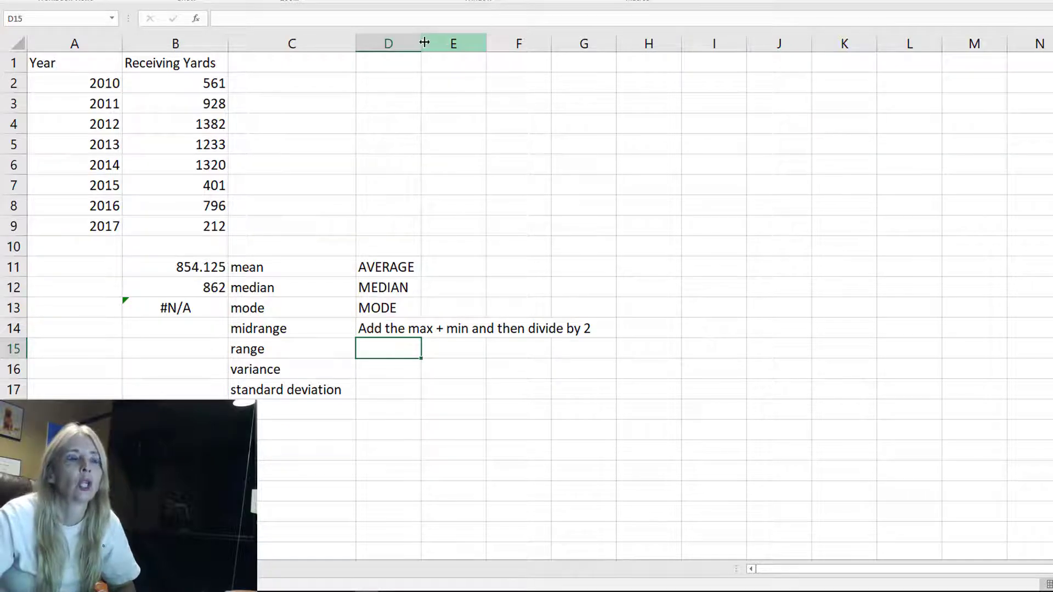
double_click(423, 42)
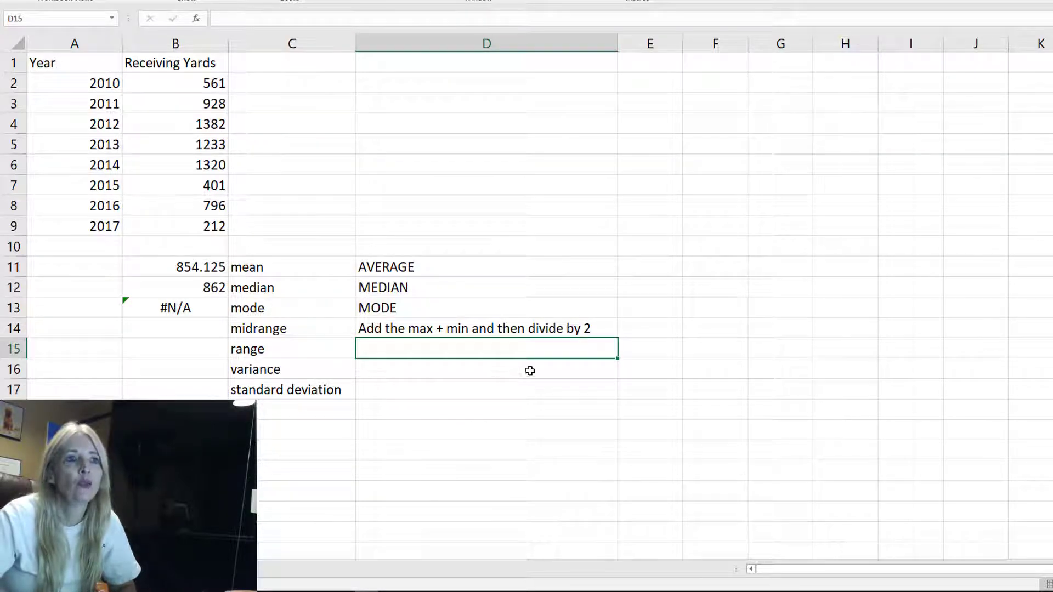
Type the function names MAX and MIN as notes in E14 and F14
left_click(189, 328)
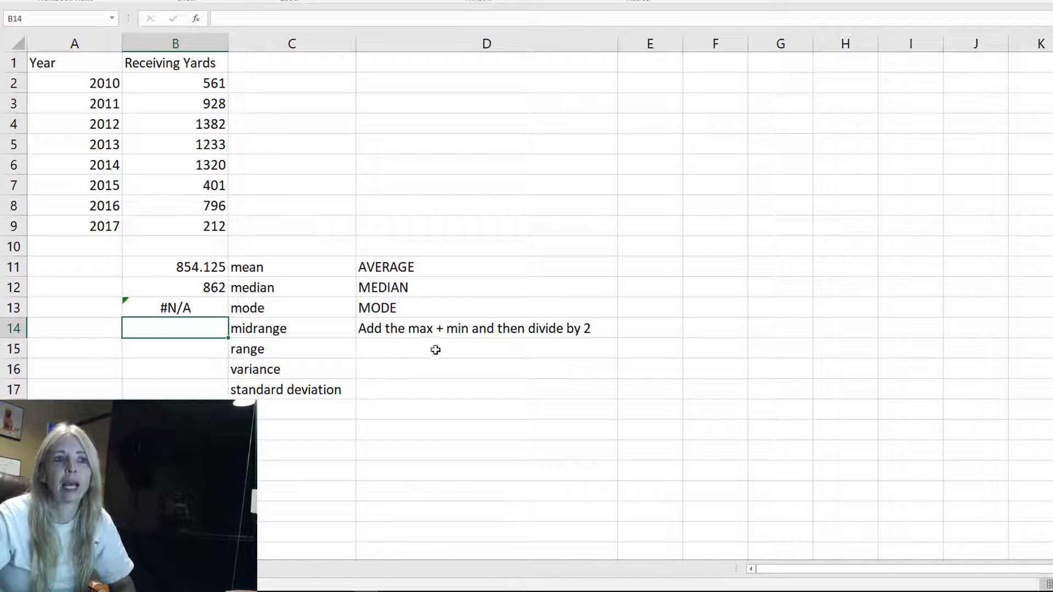
left_click(653, 324)
type("MAX")
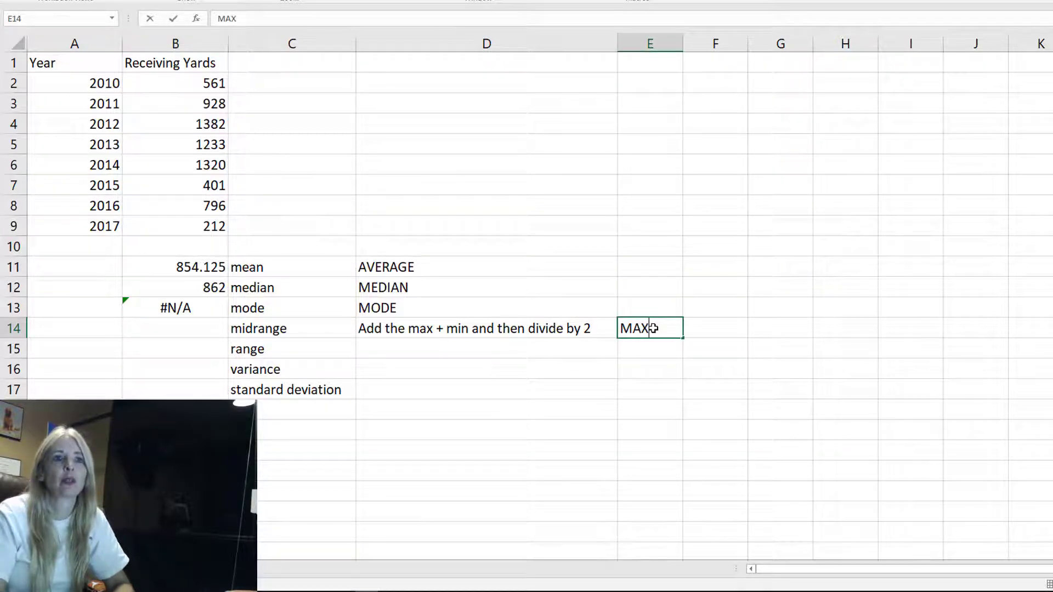
key("Tab")
type("MIN")
key("Return")
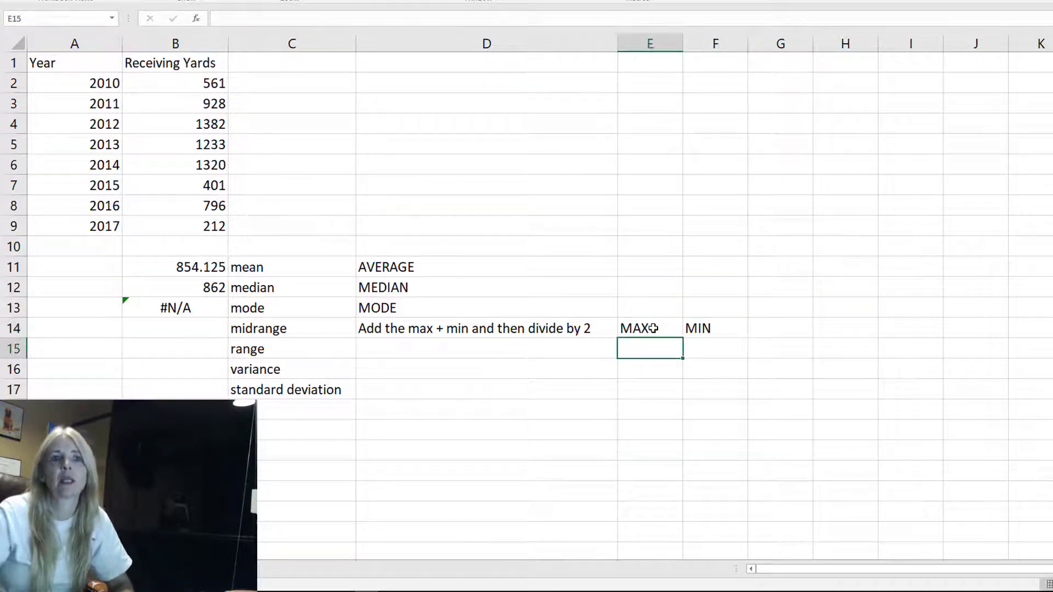
Enter a formula in B14 computing the midrange as (MAX(B2:B9)+MIN(B2:B9))/2
left_click(186, 328)
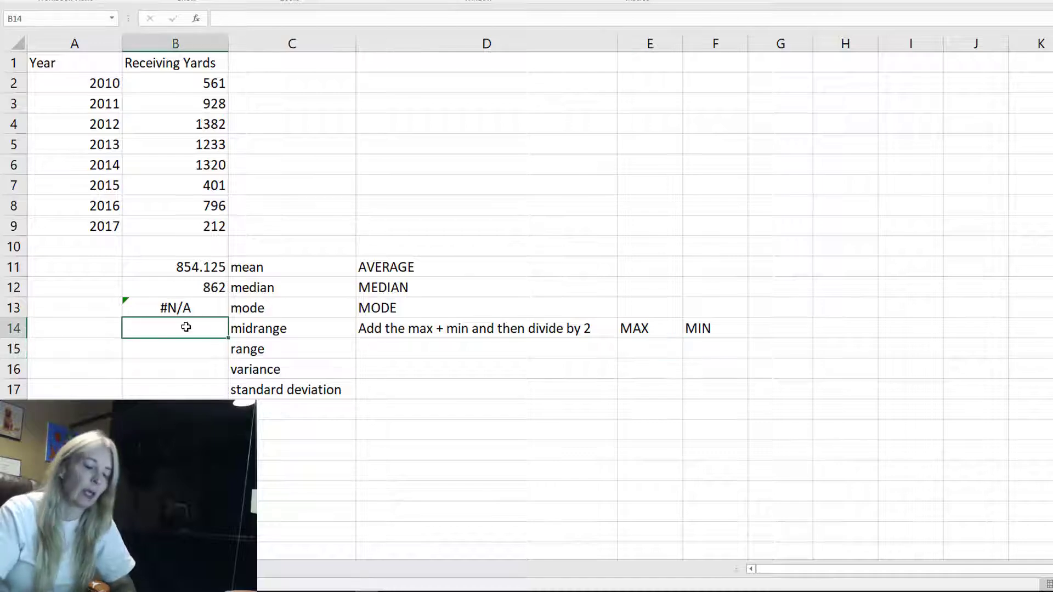
type("=")
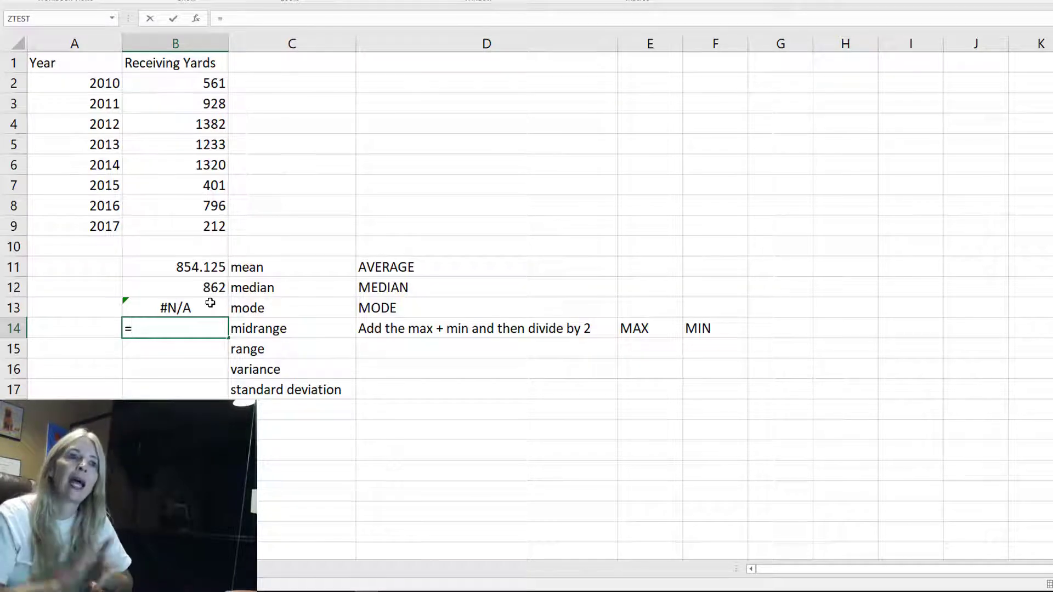
type("(")
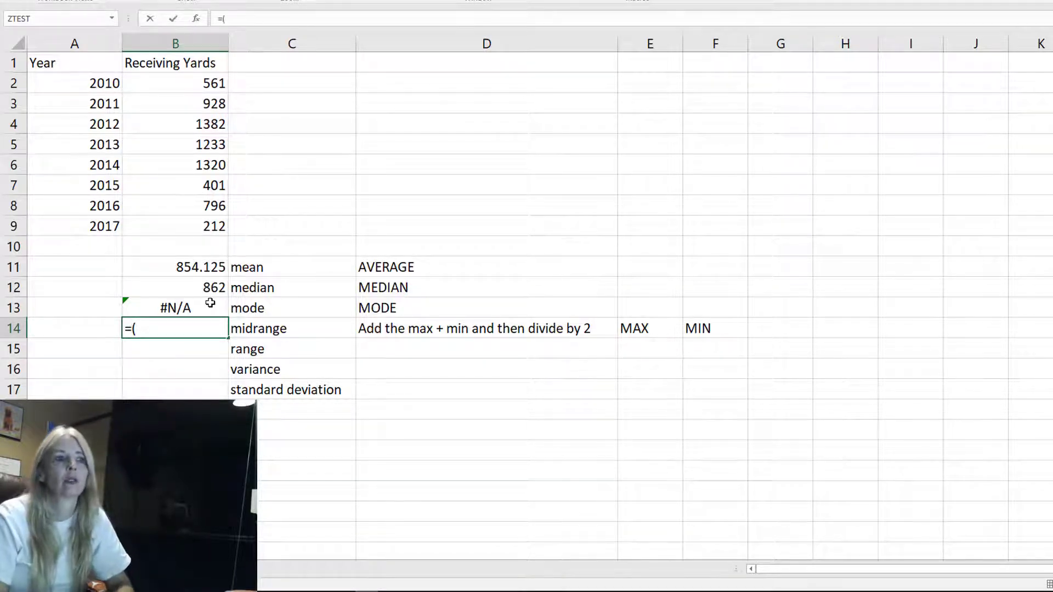
type("MAX")
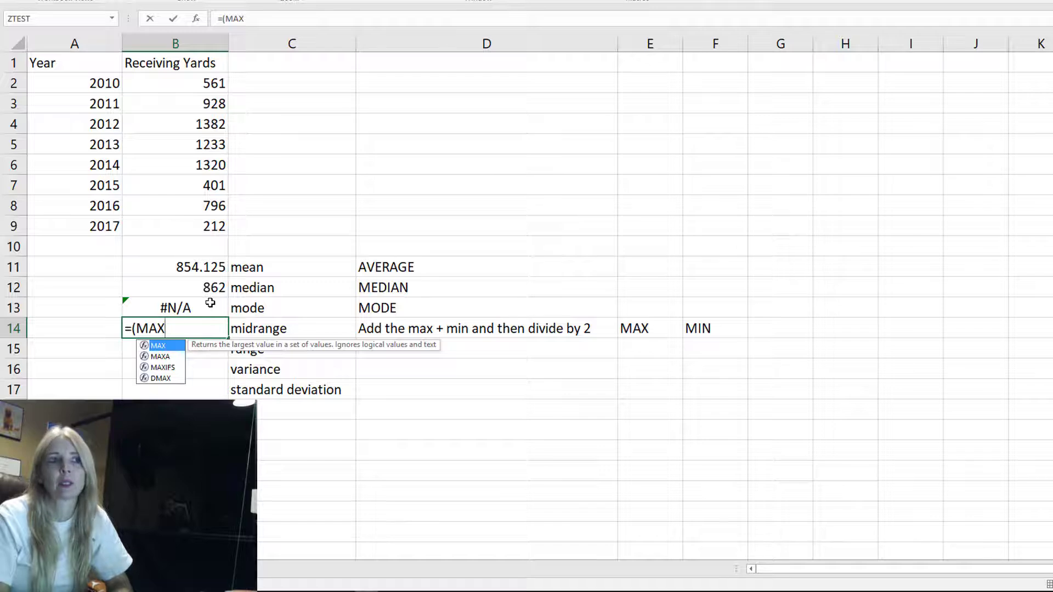
type("(")
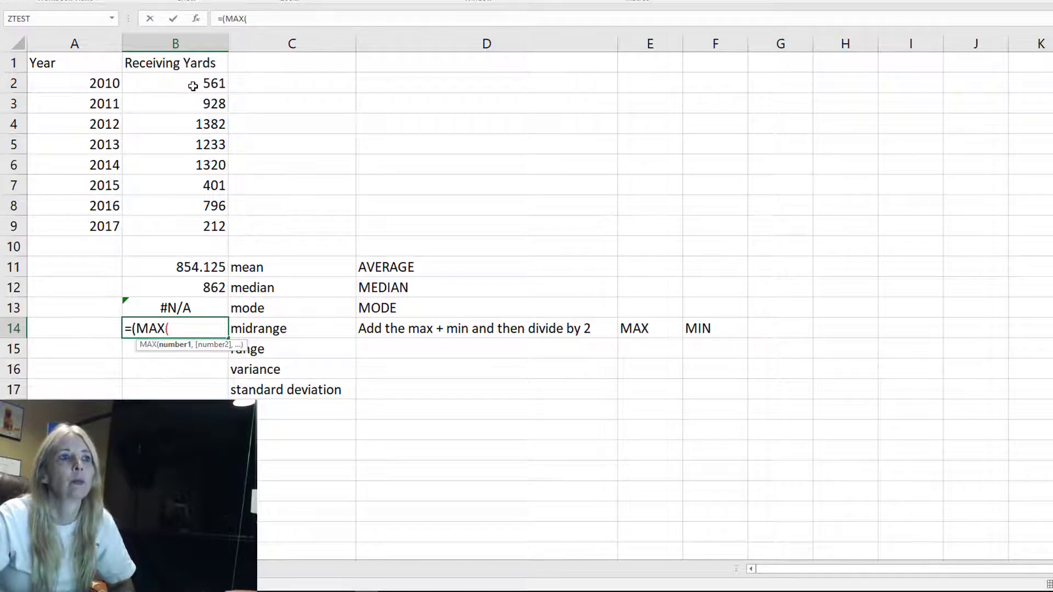
left_click_drag(193, 87, 198, 238)
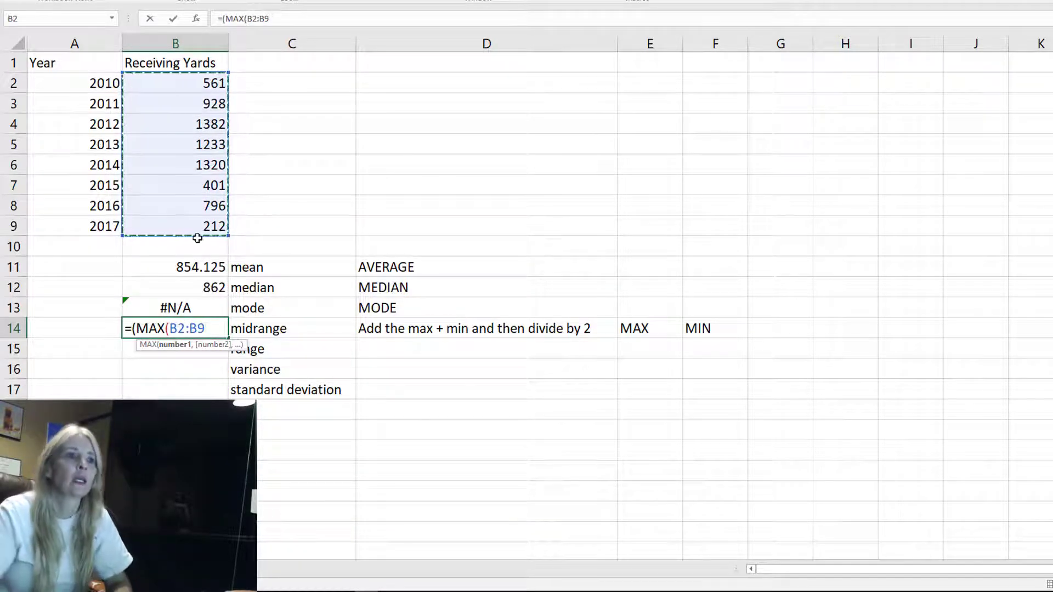
type(")")
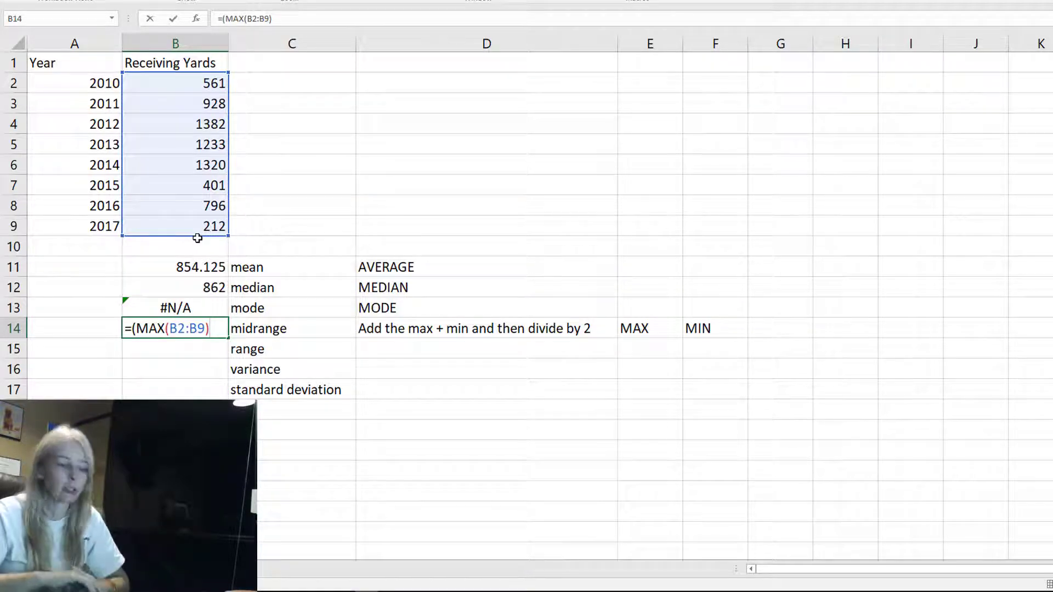
type("+")
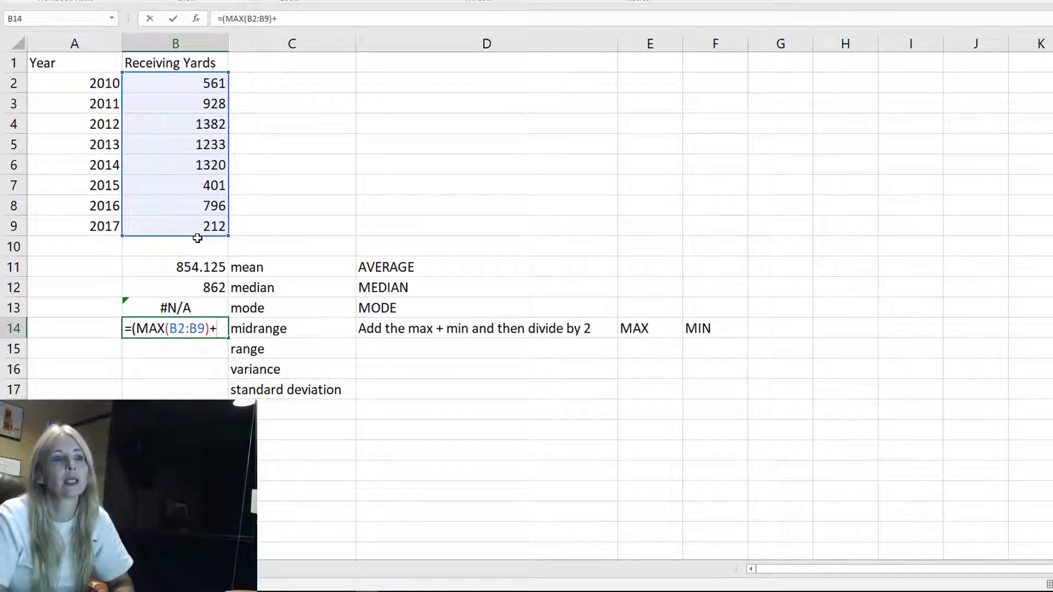
type("MIN(")
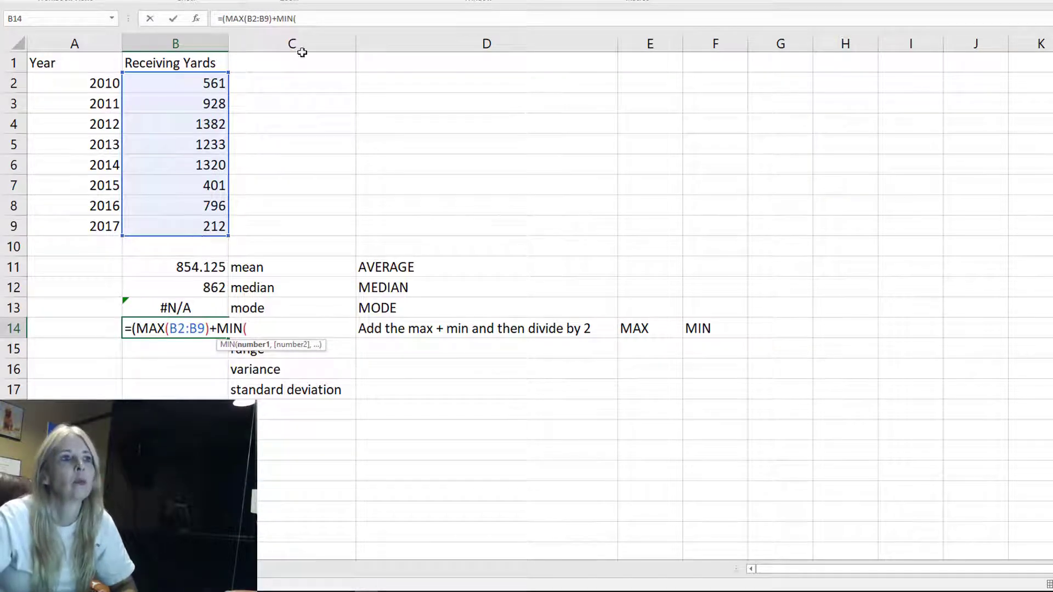
left_click(205, 82)
left_click_drag(196, 106, 188, 236)
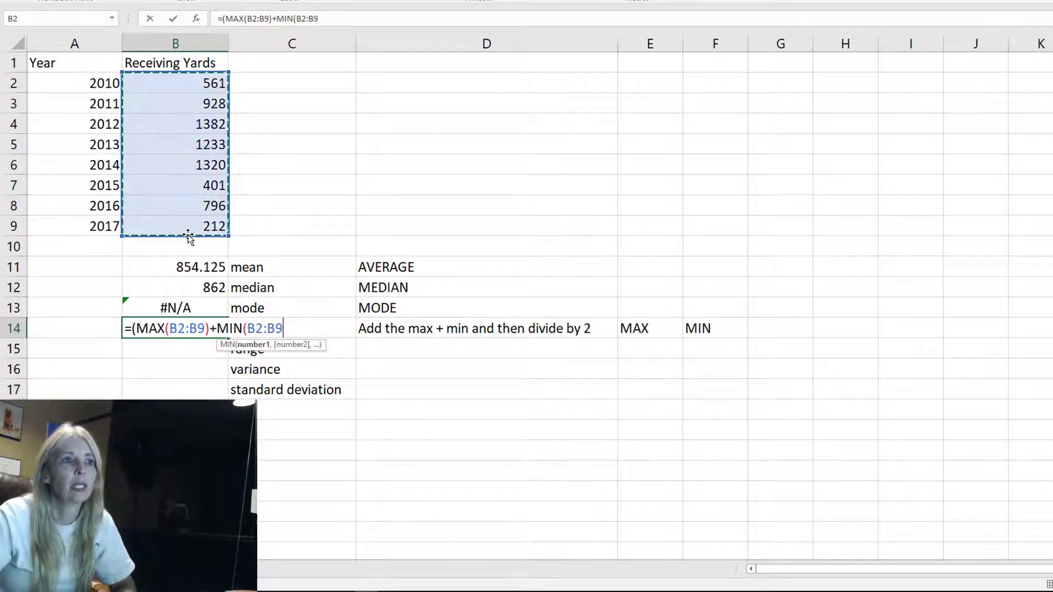
type(")")
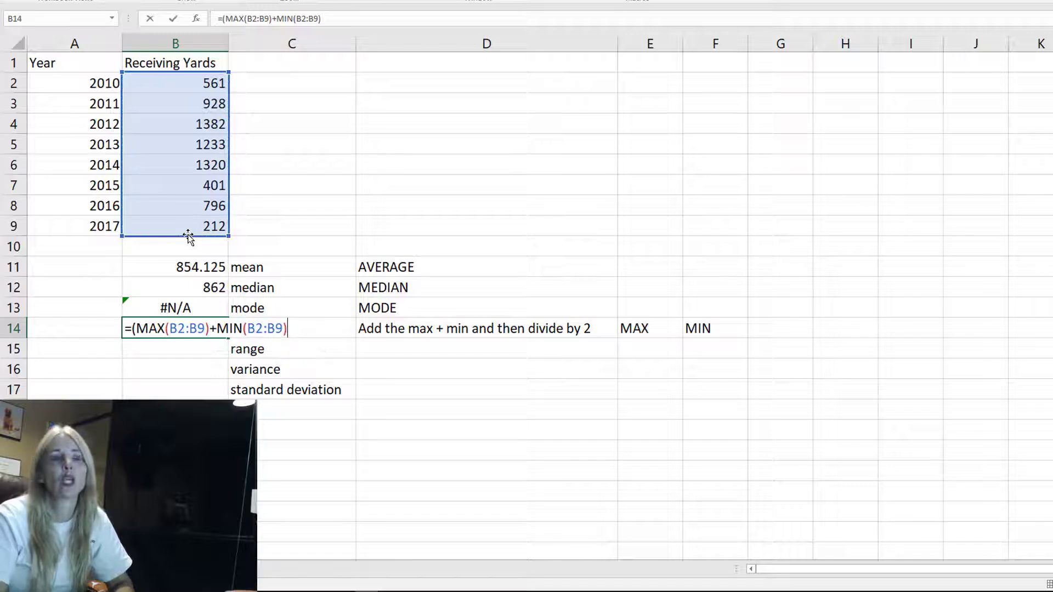
type(")")
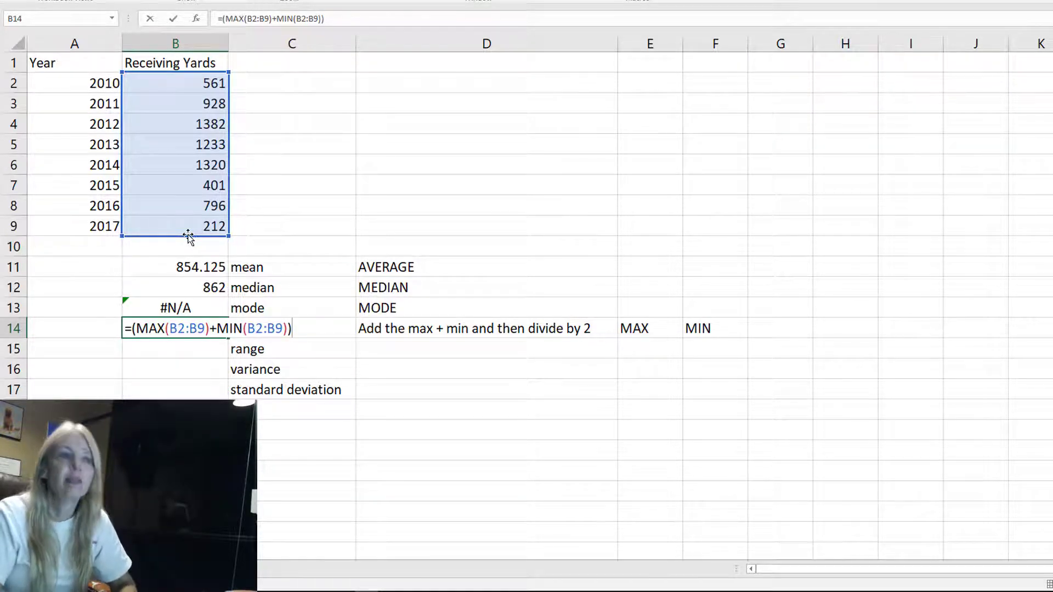
type("/")
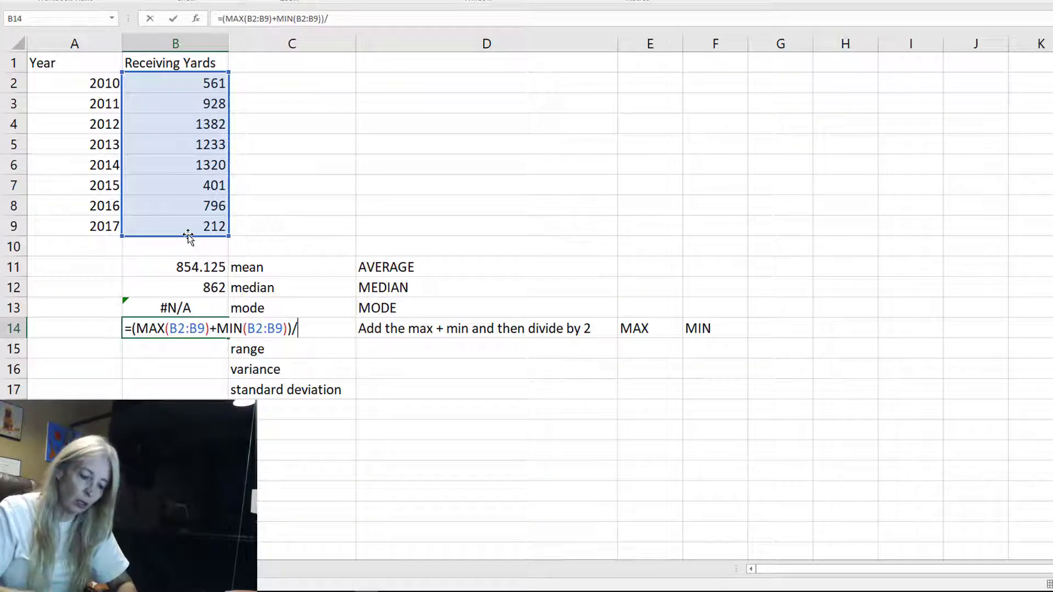
type("2")
key("Return")
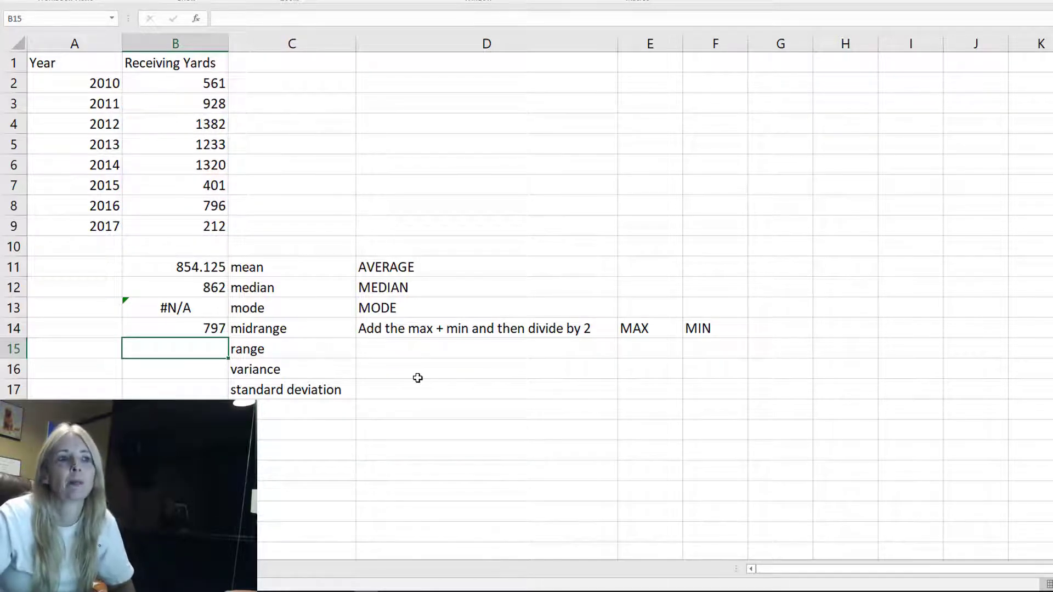
left_click(392, 350)
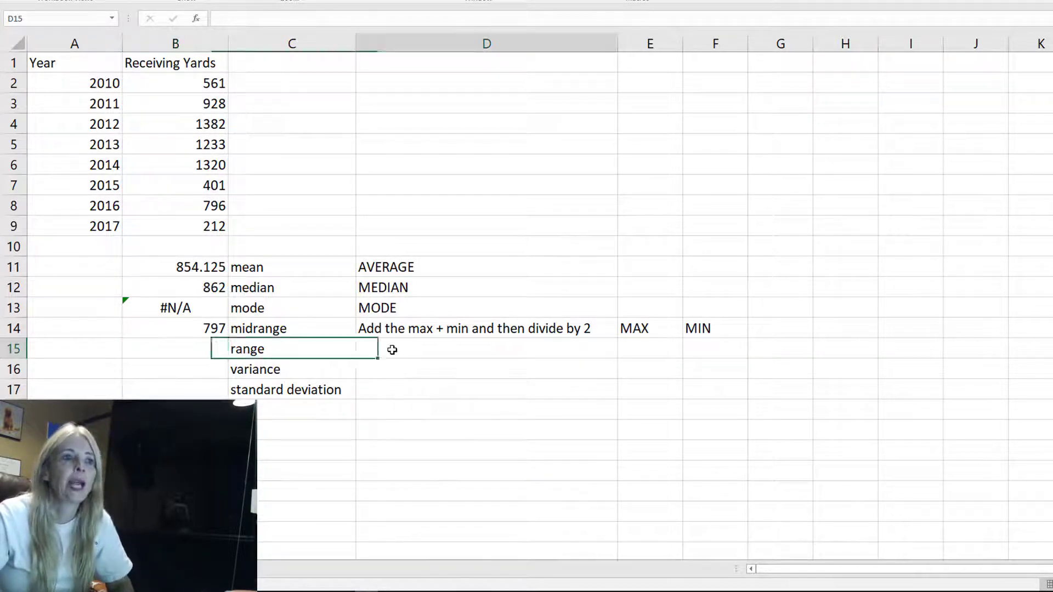
Type the note "max - min" beside the range label in D15
type("max - min")
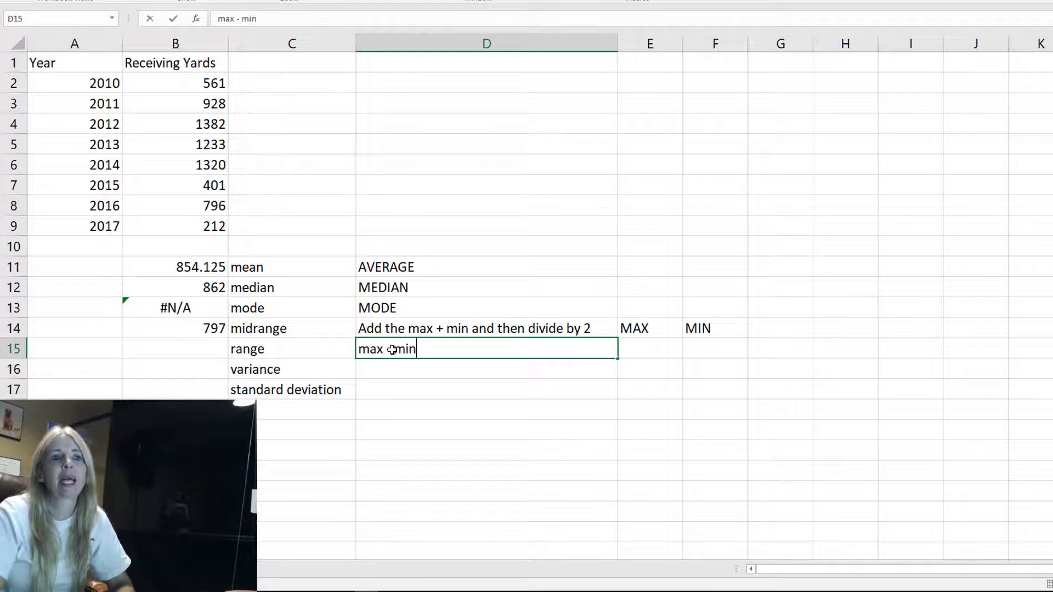
key("Return")
Enter a formula in B15 computing the range as MAX(B2:B9)-MIN(B2:B9)
left_click(193, 350)
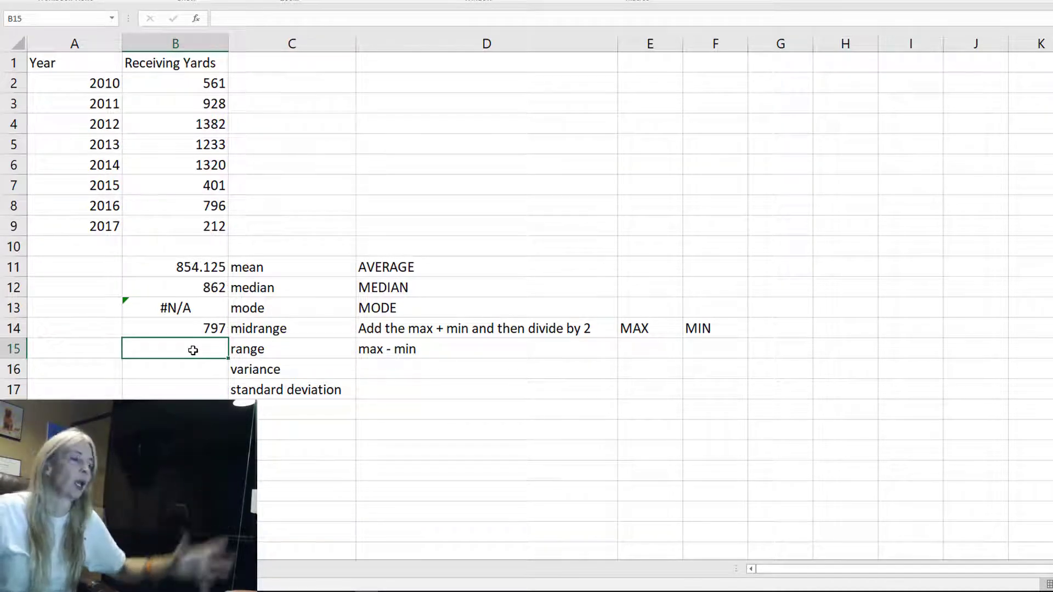
type("=")
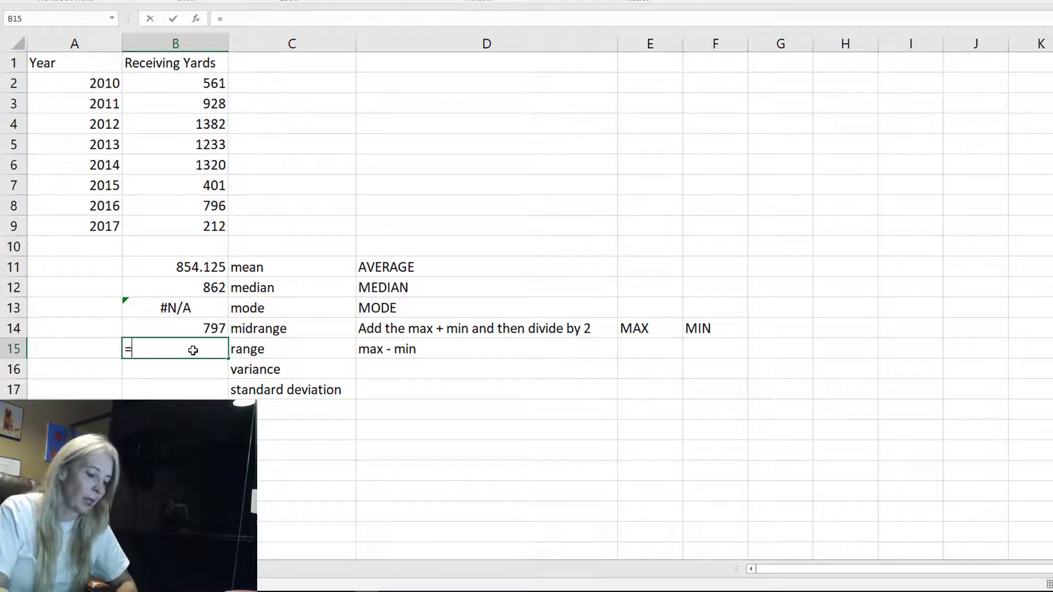
type("MAX")
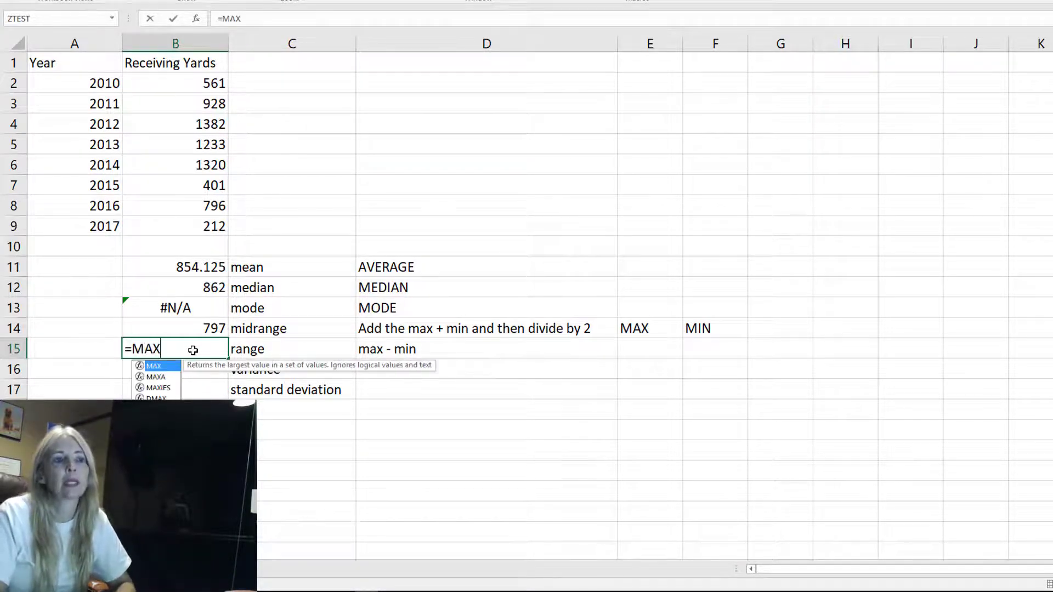
type("(")
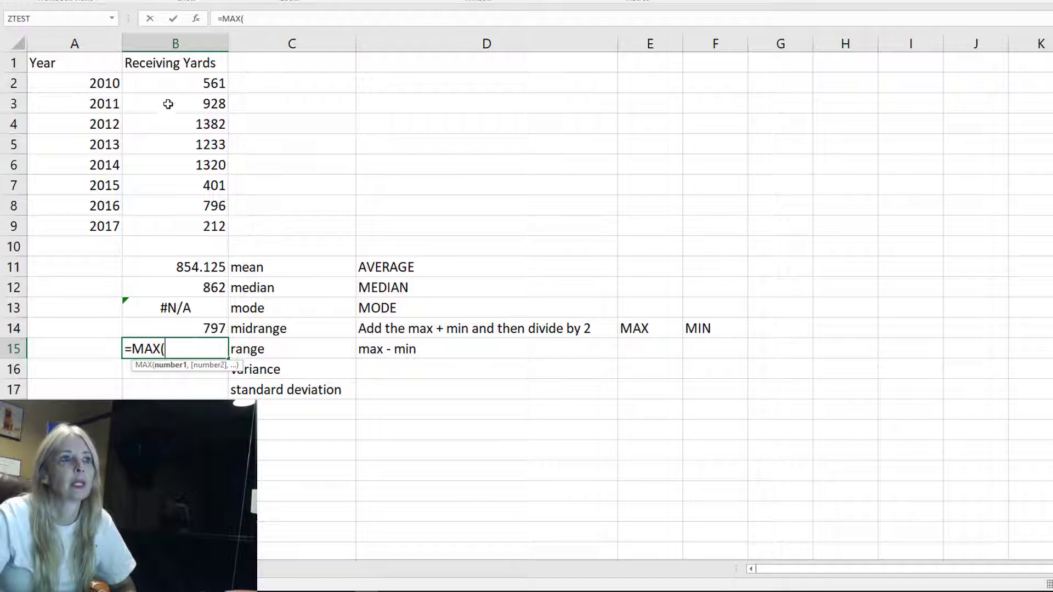
left_click_drag(178, 77, 225, 226)
type(")")
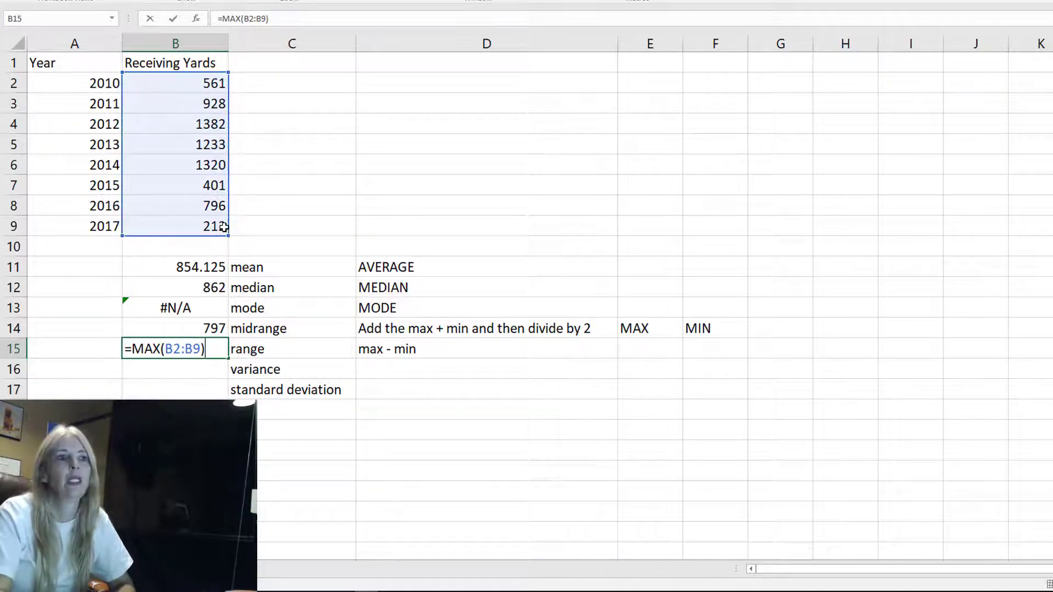
type("-MIN(")
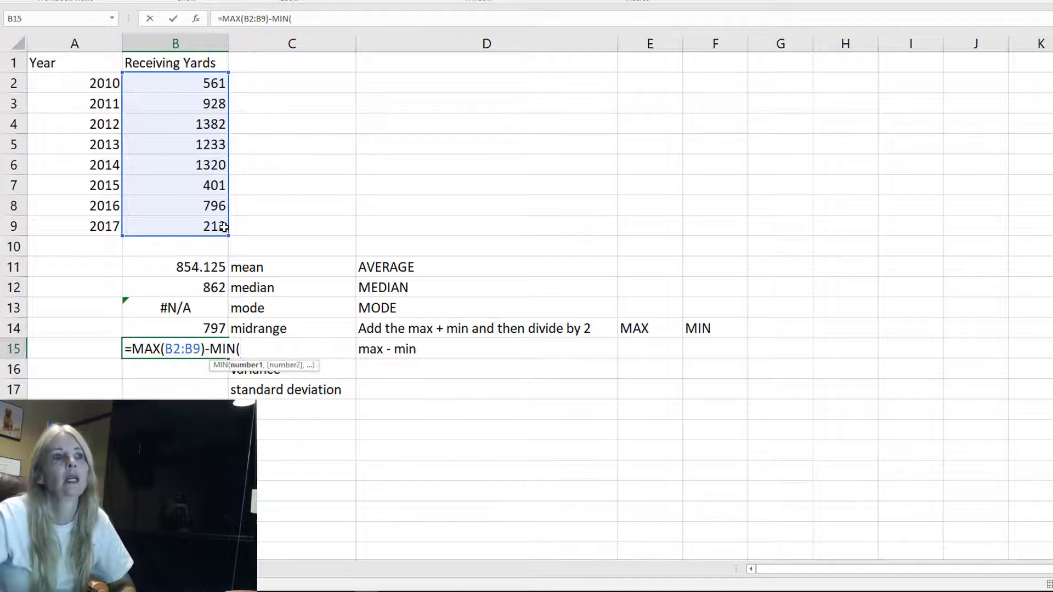
left_click_drag(207, 82, 186, 221)
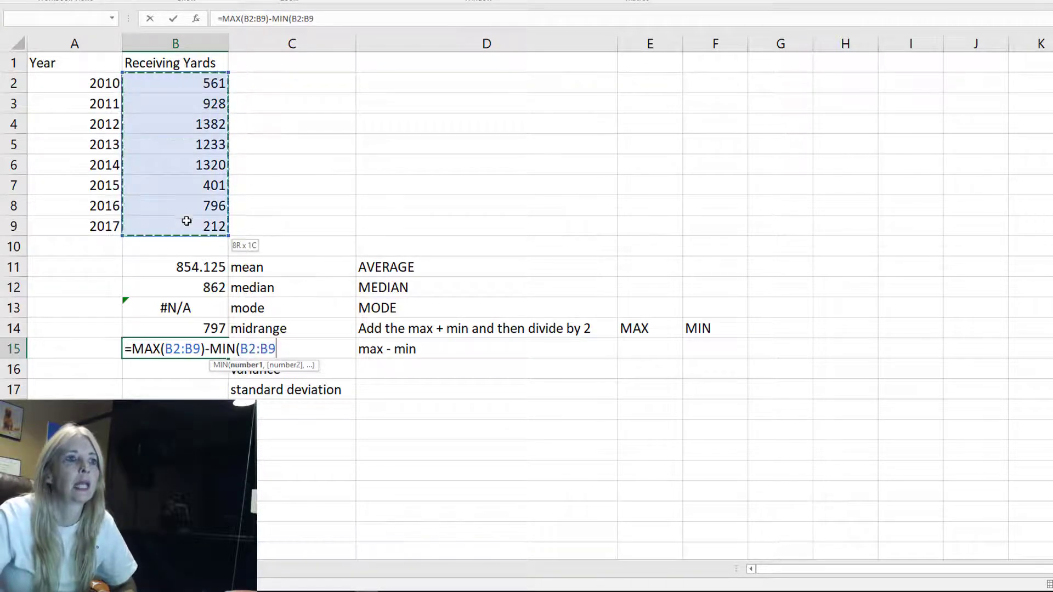
type(")")
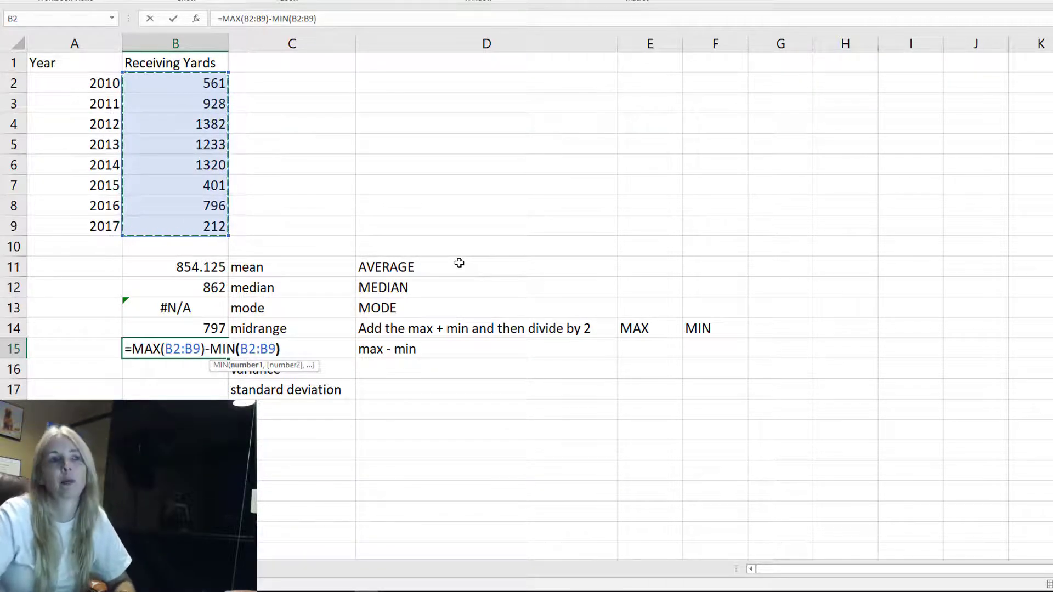
key("Return")
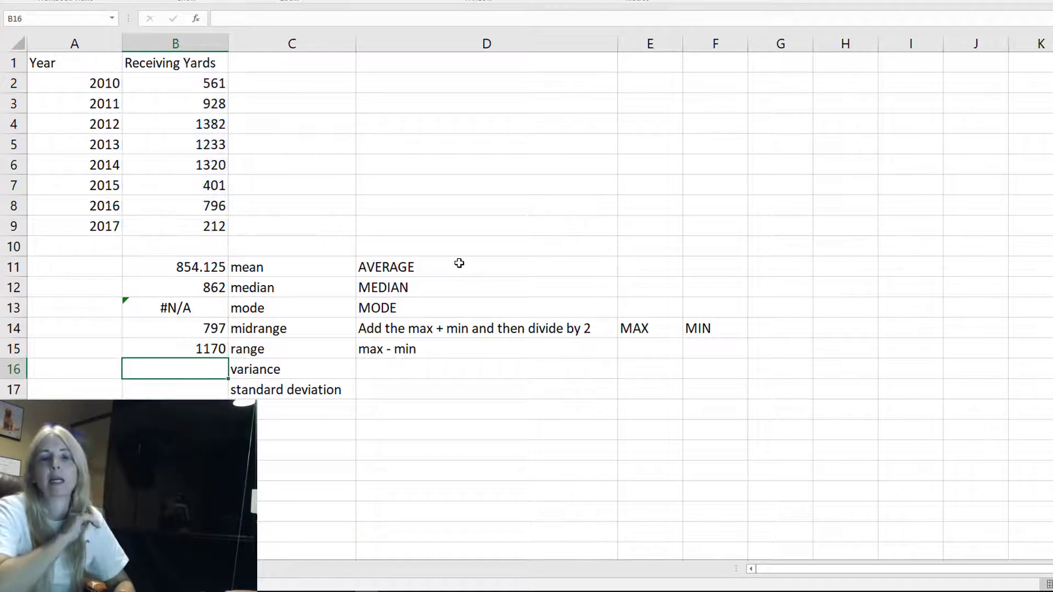
Type the function names VAR and STDEV as notes in D16 and D17
key("Tab")
key("Tab")
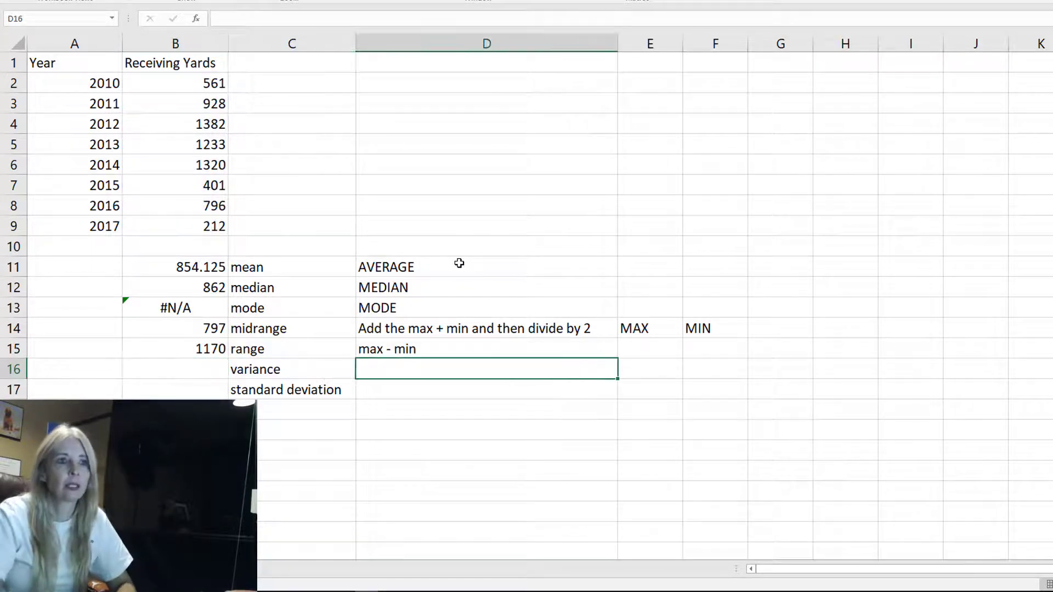
type("VAR")
key("Return")
type("ST")
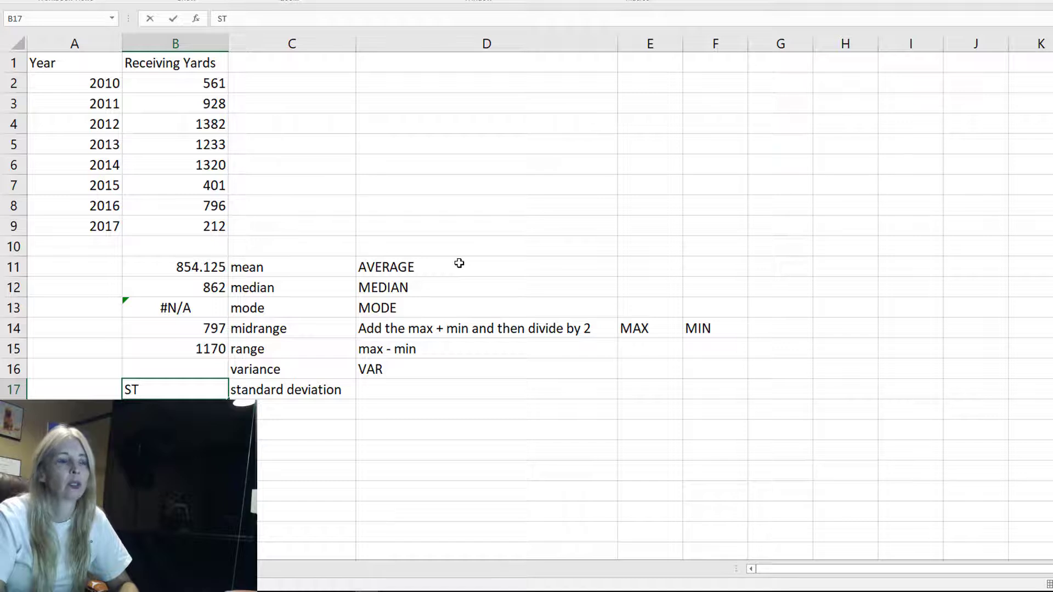
key("Escape")
key("Tab")
key("Tab")
type("STD")
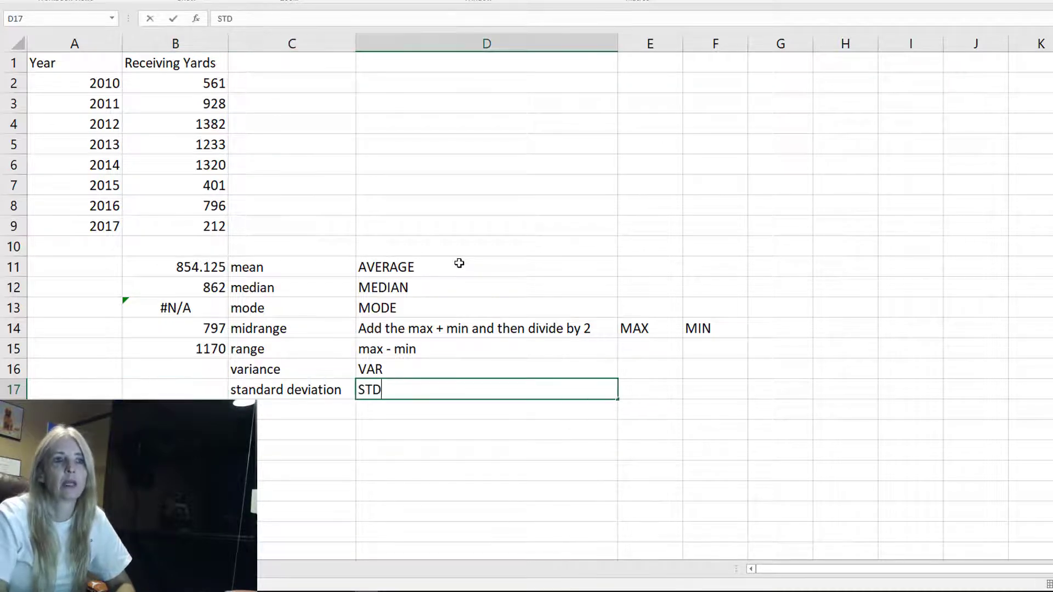
type("EV")
key("shift+Tab")
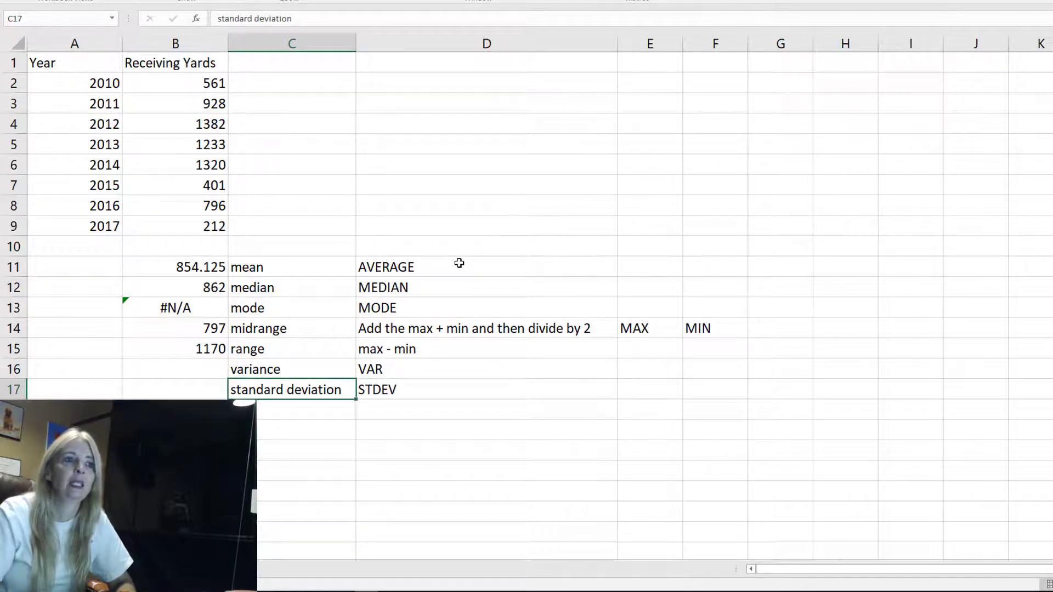
Enter the variance formula =VAR(B2:B9) in B16
key("Up")
key("Left")
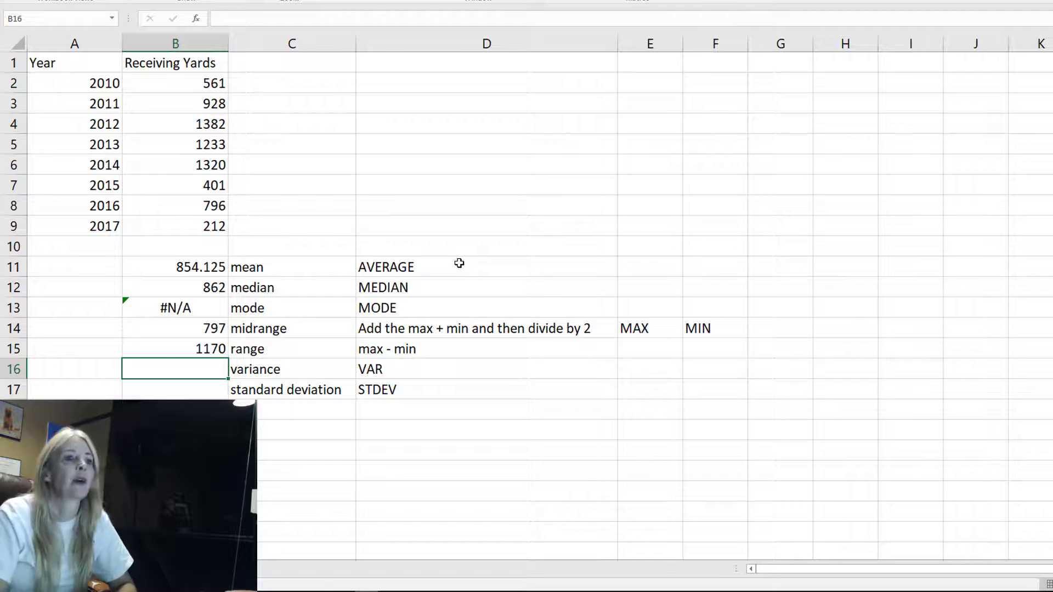
type("=VAR(")
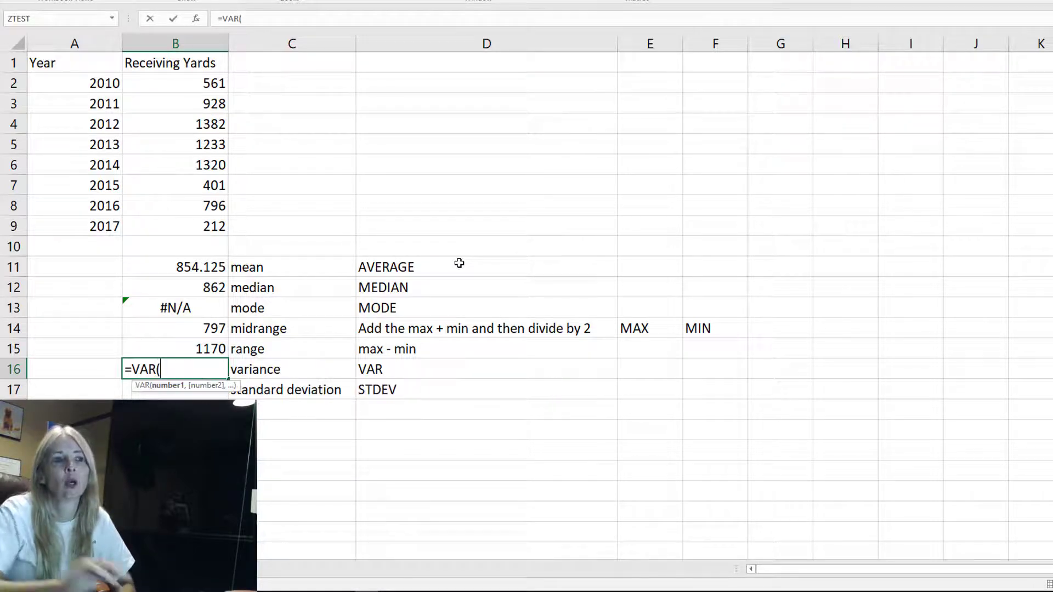
left_click_drag(205, 82, 200, 226)
type(")")
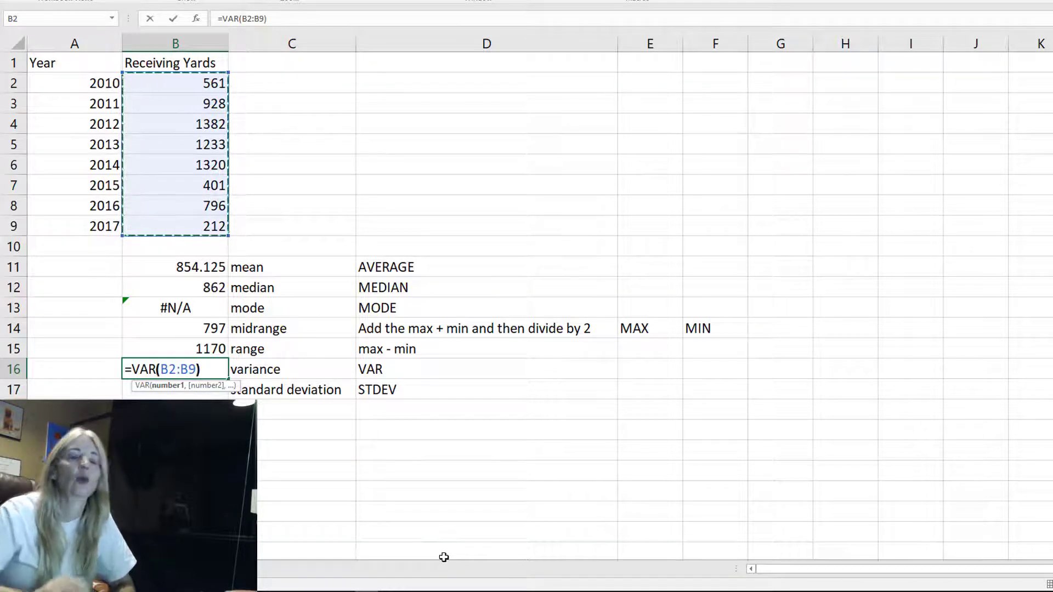
key("Return")
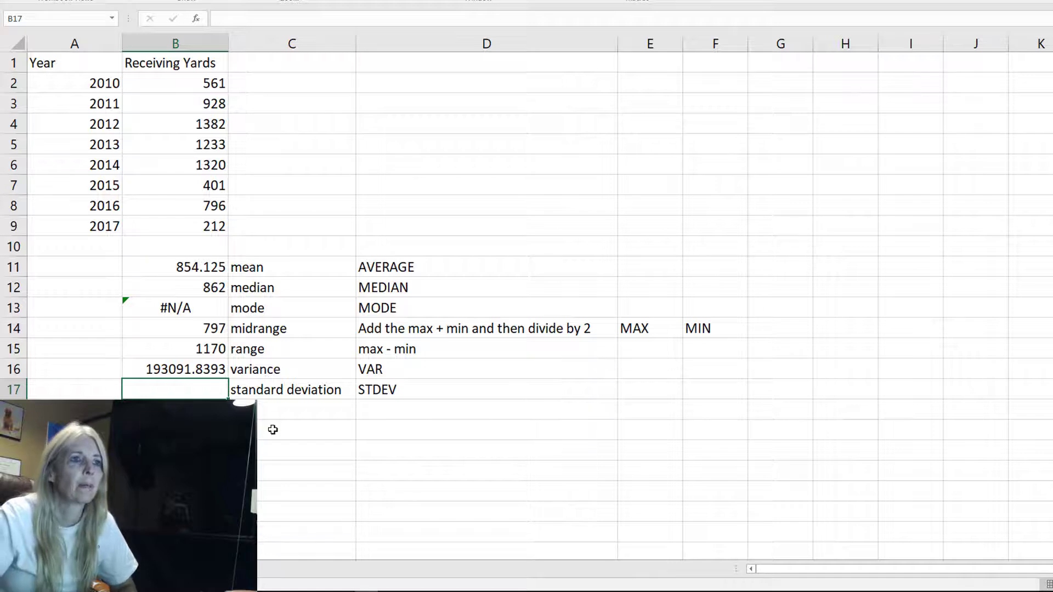
Enter the standard deviation formula =STDEV(B2:B9) in B17, reviewing the STDEV variants offered while typing
type("=")
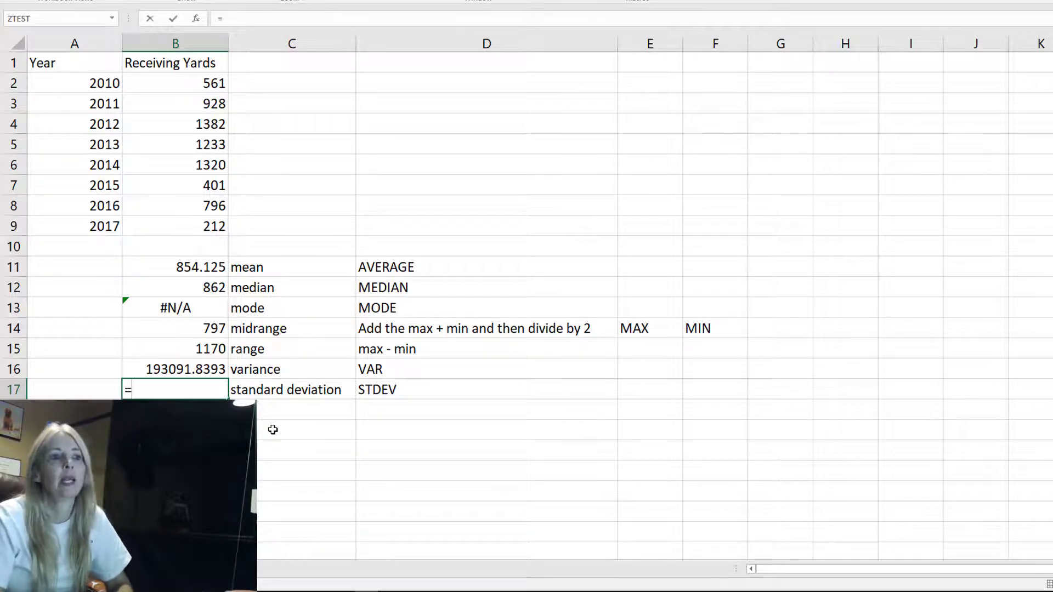
type("S")
key("BackSpace")
type("STDE")
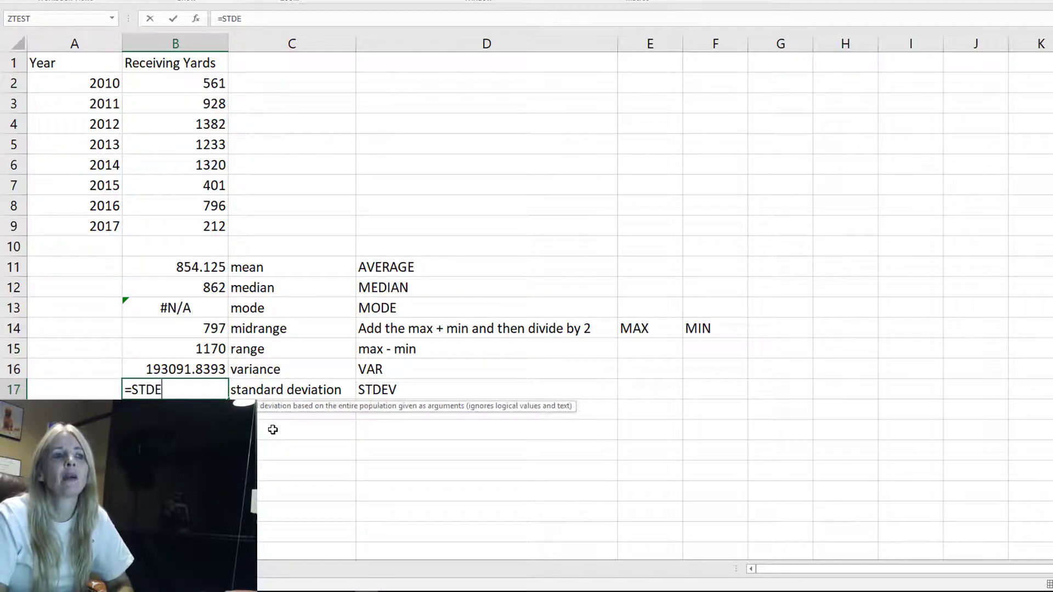
type("V(")
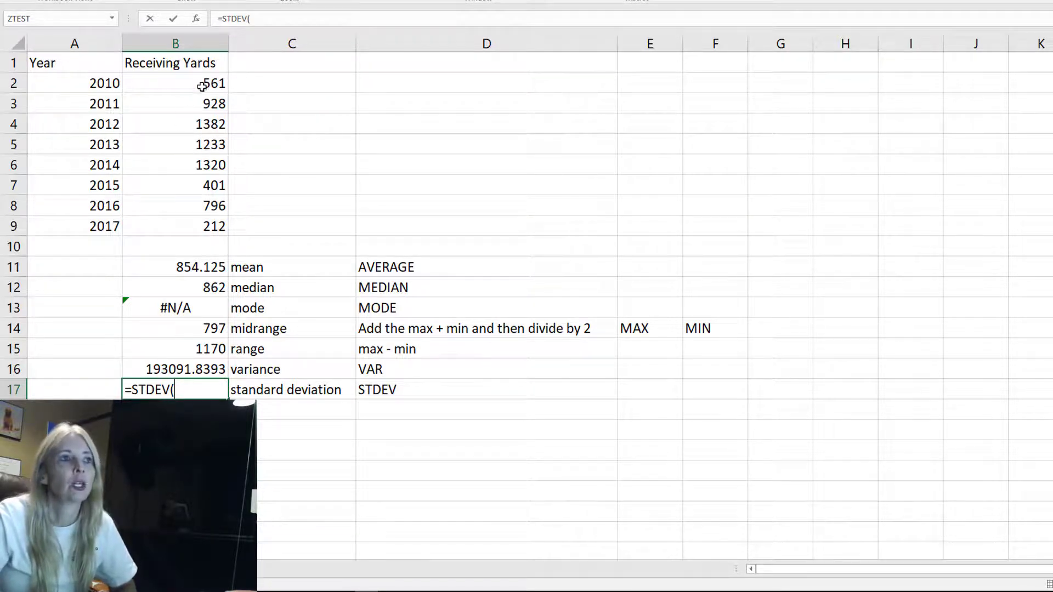
left_click_drag(203, 84, 197, 229)
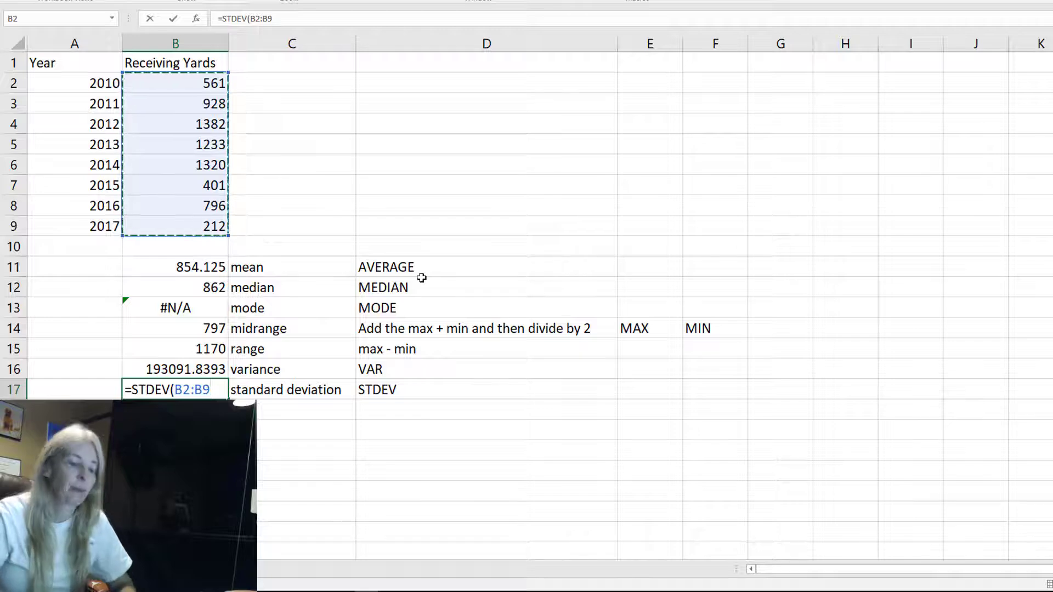
type(")")
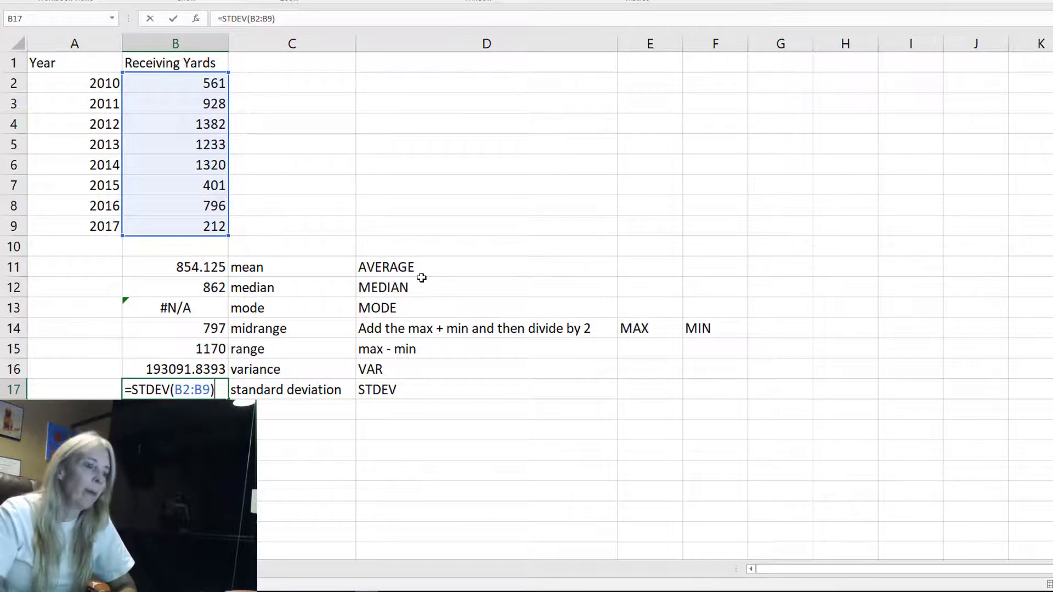
key("BackSpace")
key("BackSpace")
key("BackSpace")
key("BackSpace")
key("BackSpace")
key("BackSpace")
key("BackSpace")
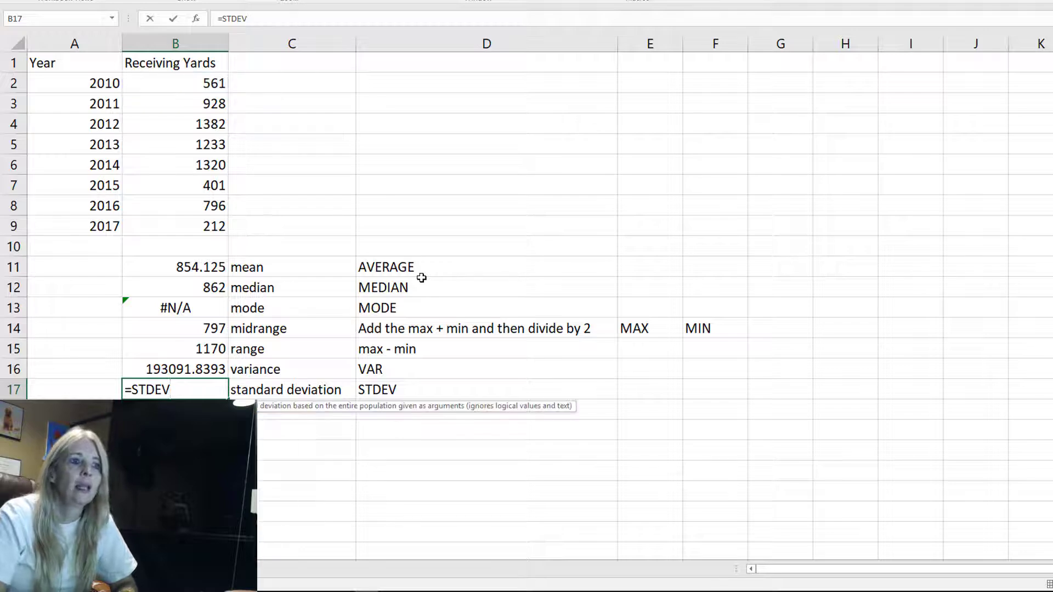
key("Down")
key("Down")
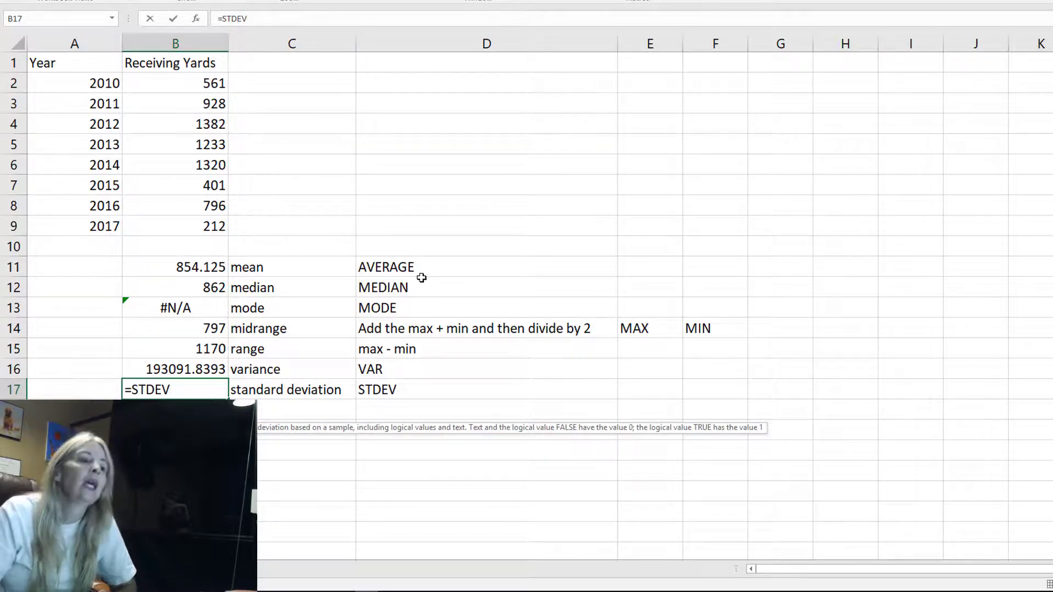
key("Up")
key("Up")
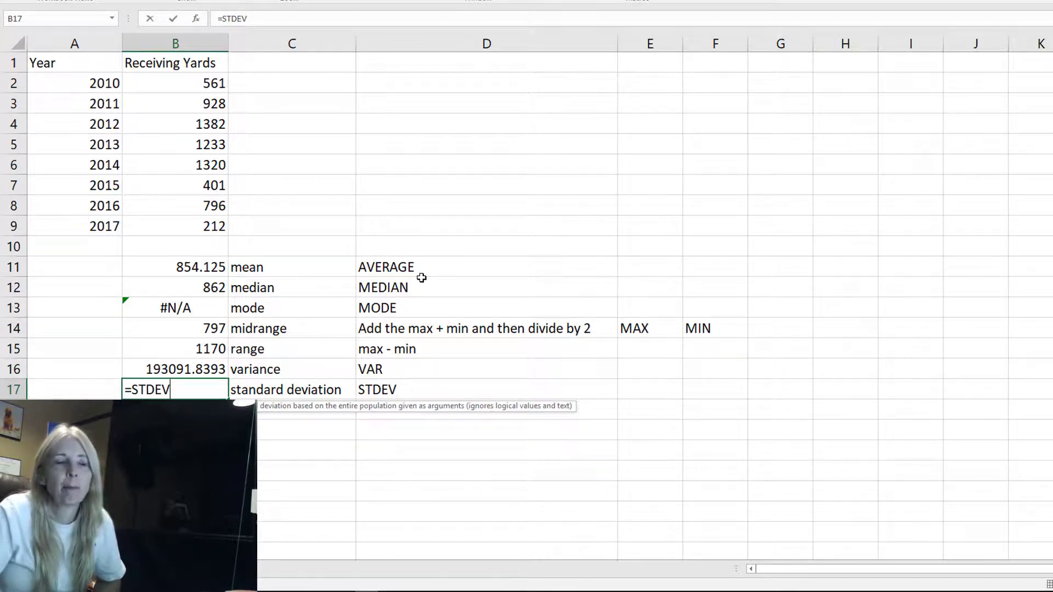
key("Down")
key("Down")
key("Down")
key("Down")
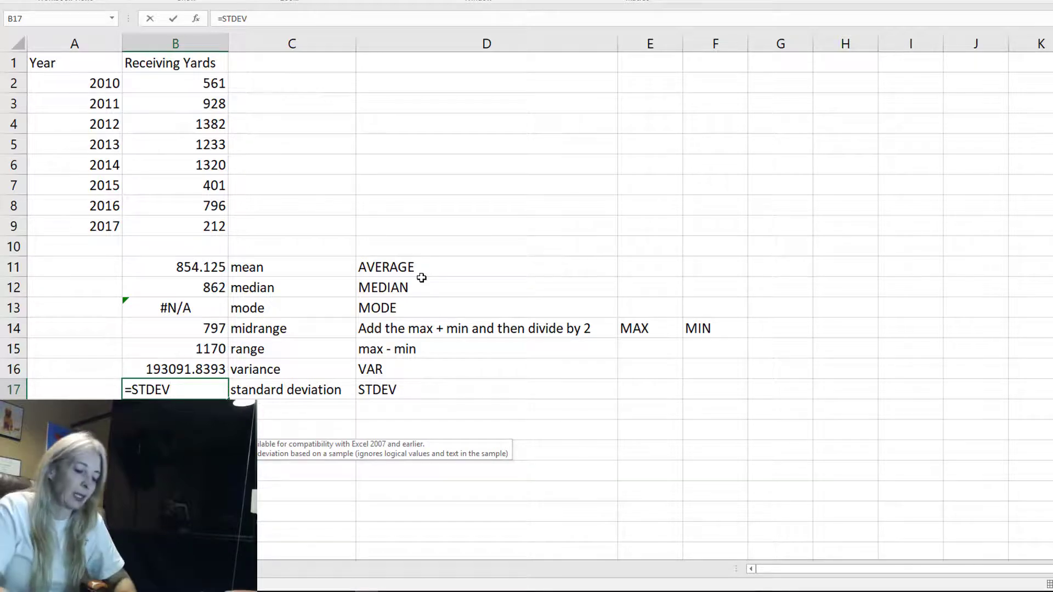
type("(")
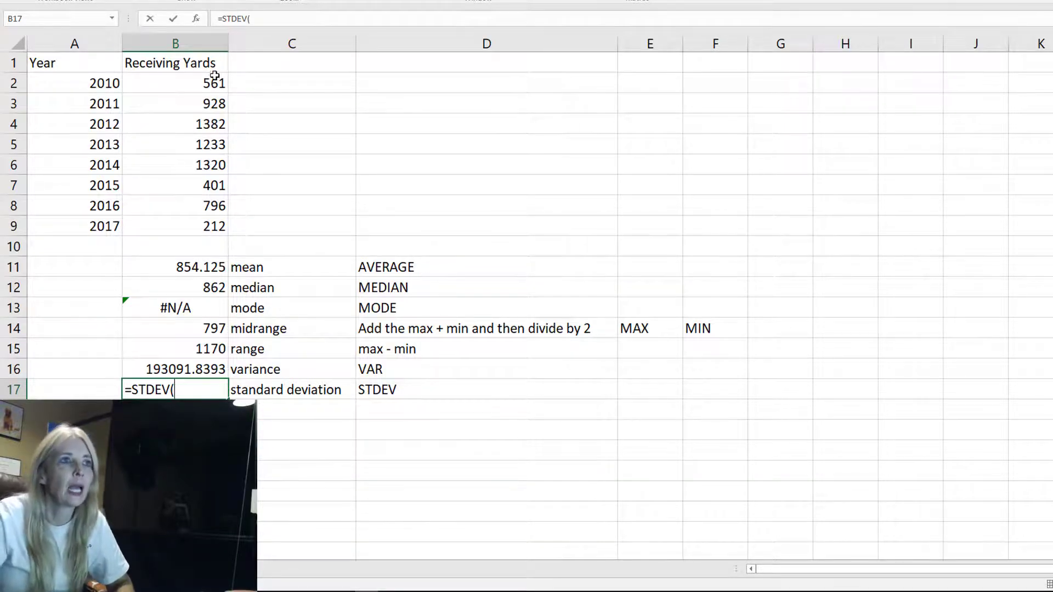
left_click_drag(213, 82, 214, 216)
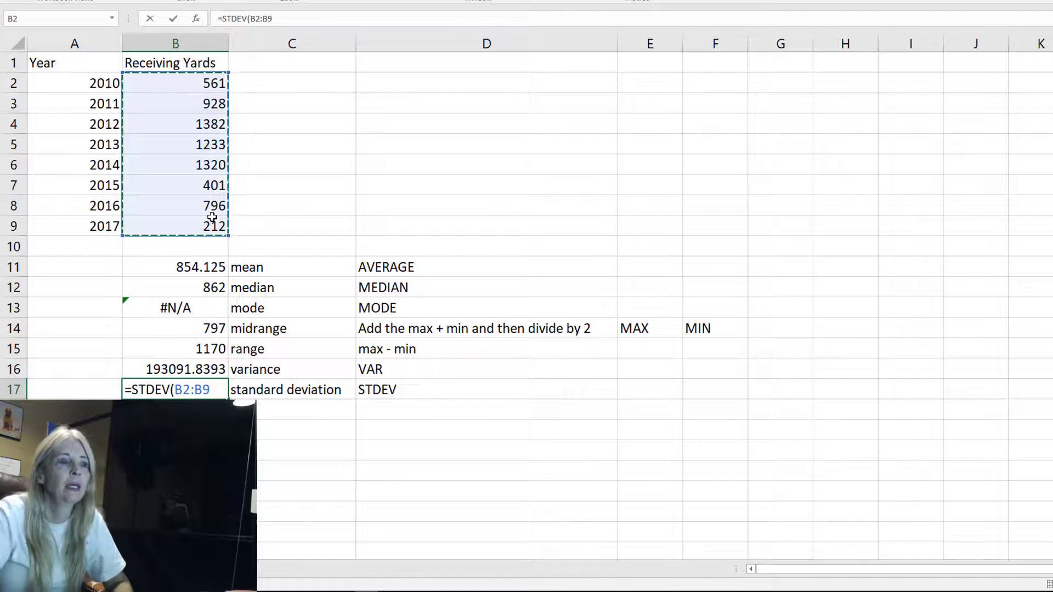
type(")")
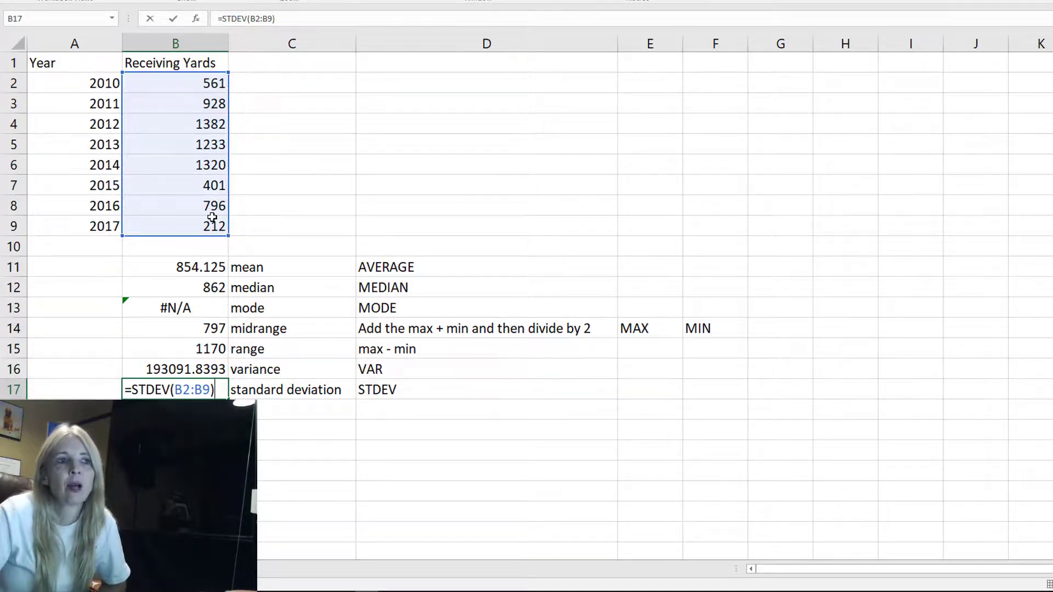
key("Return")
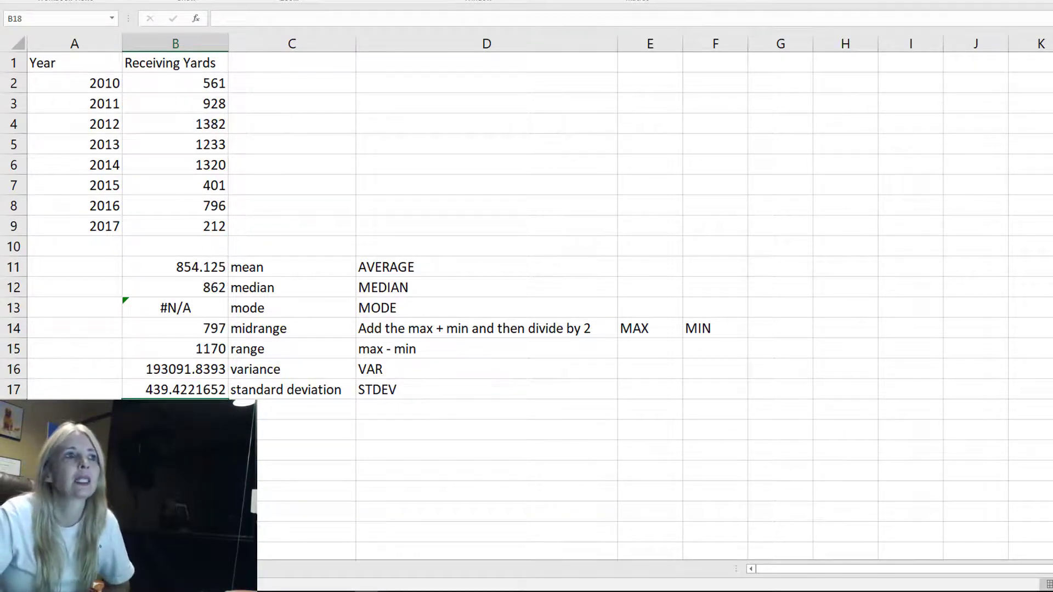
Reduce the mean in B11 and the variance and standard deviation in B16:B17 to two decimal places
left_click(183, 266)
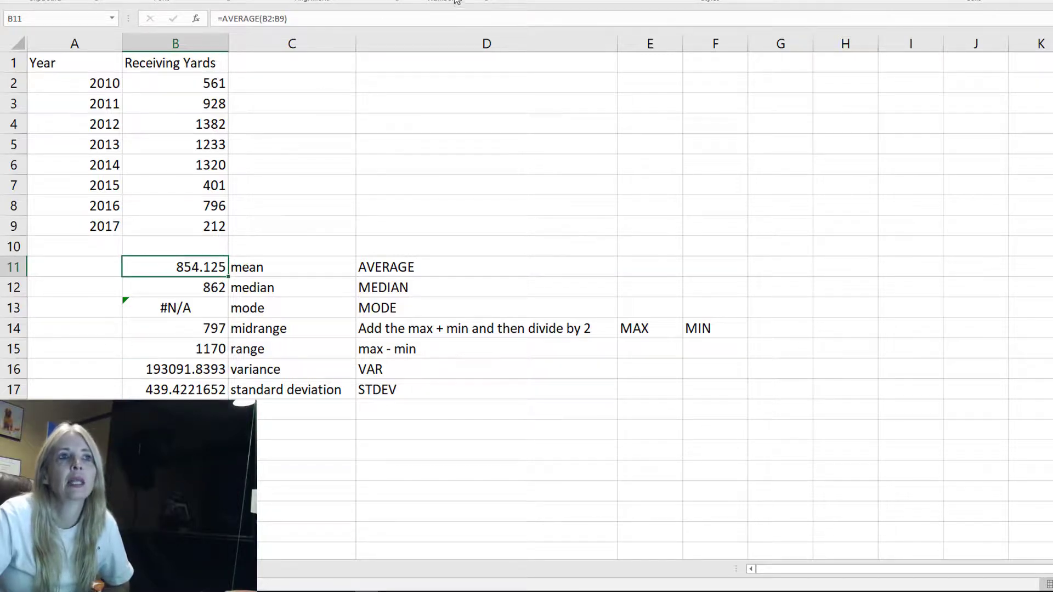
left_click(476, 1)
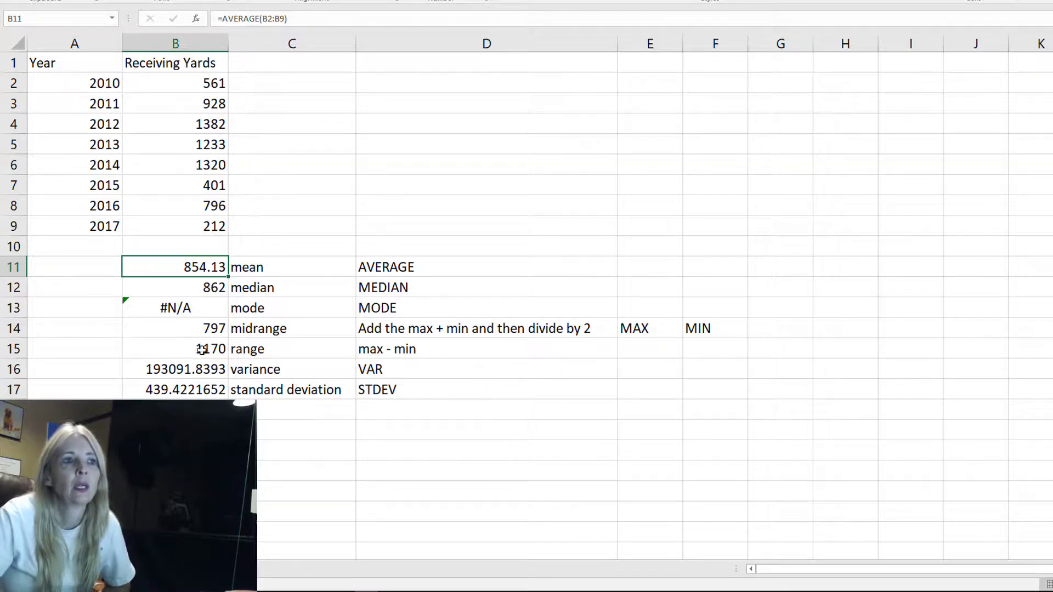
left_click_drag(197, 370, 198, 390)
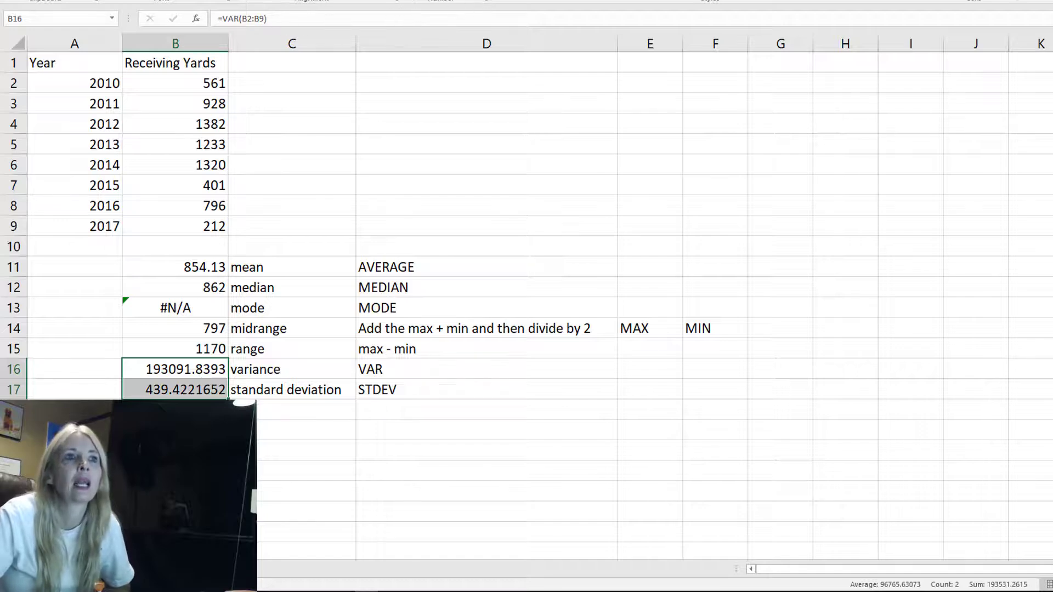
left_click(479, 0)
left_click(478, 0)
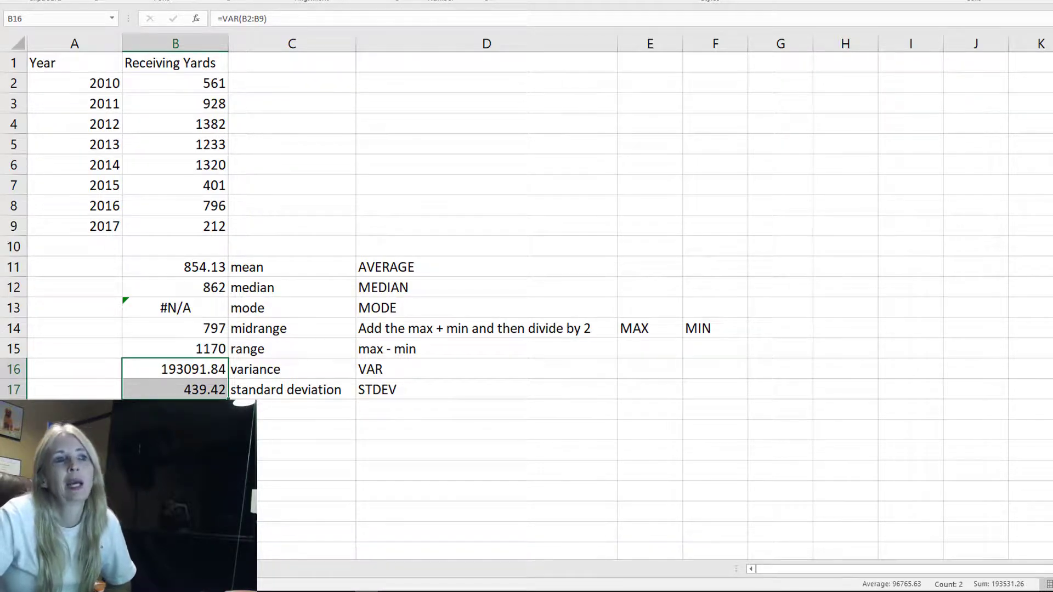
Inspect the standard deviation formula in B17 and the receiving yards values in B7 and B9
left_click(214, 430)
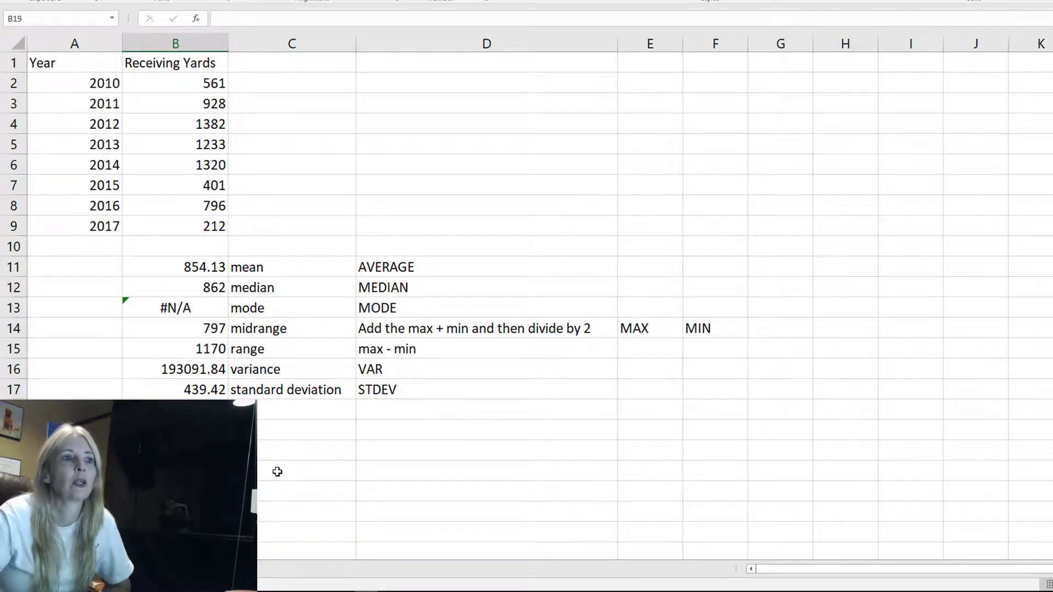
left_click(184, 387)
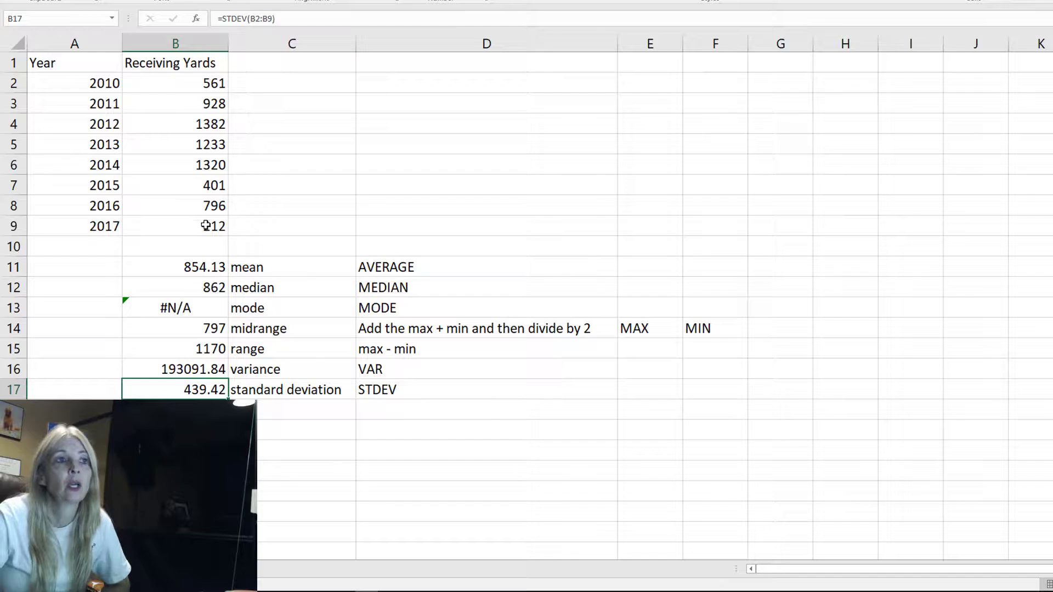
left_click(203, 188)
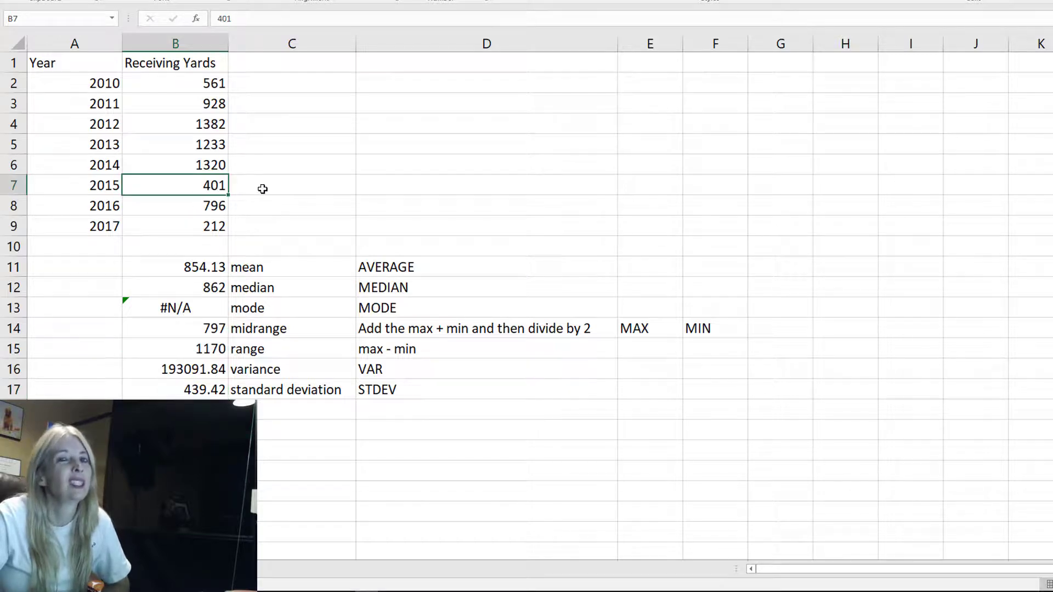
left_click(263, 188)
left_click(188, 221)
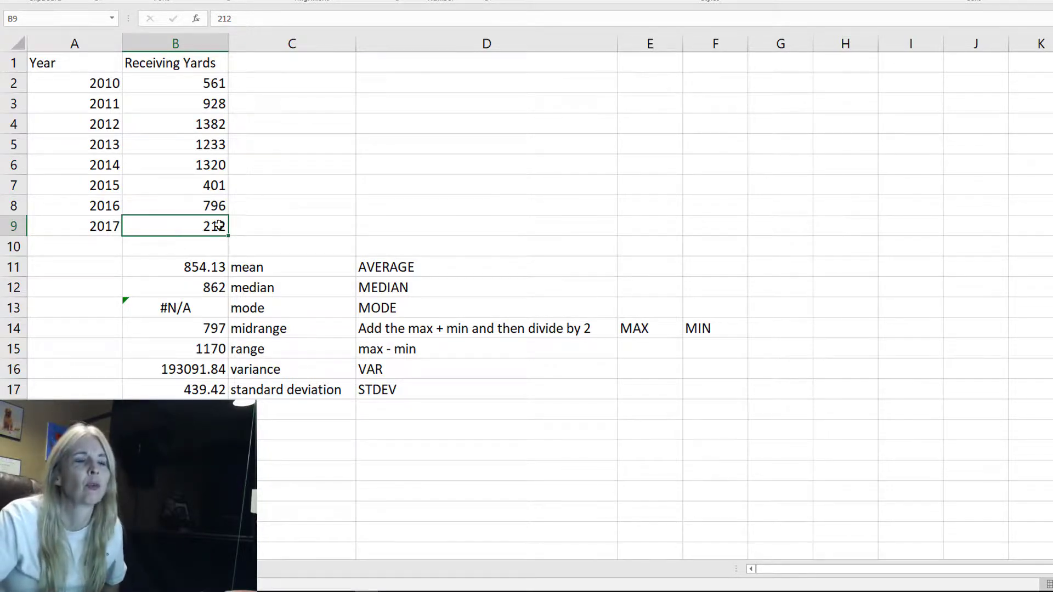
left_click(169, 391)
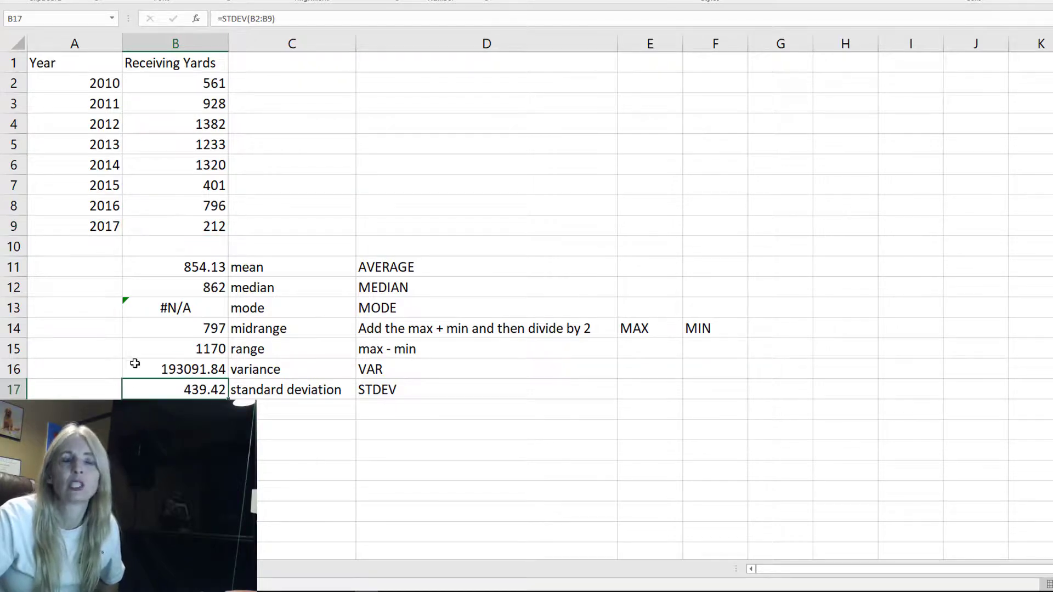
left_click(184, 226)
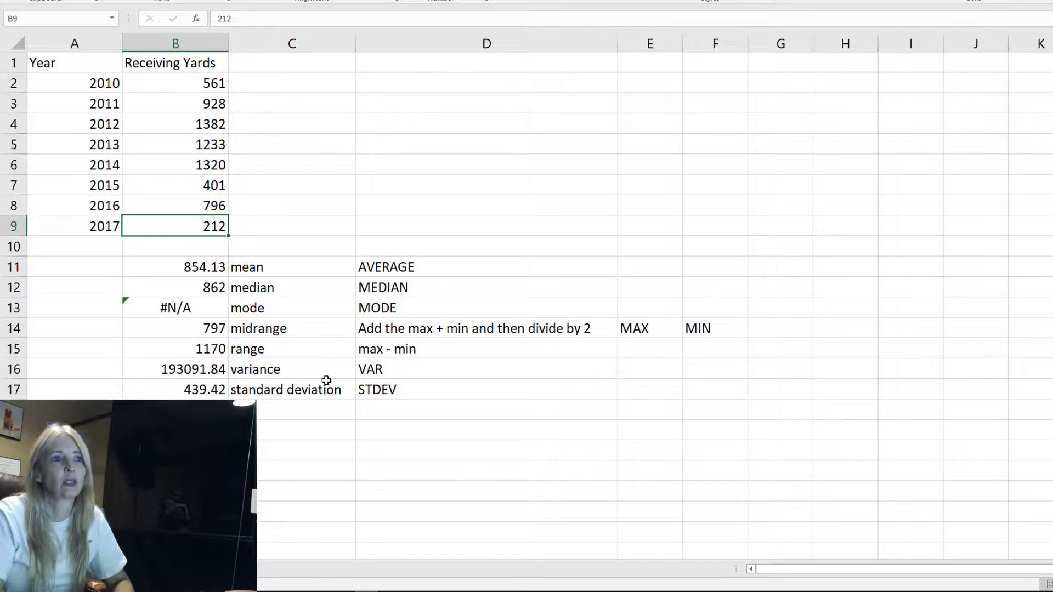
Try setting the 2017 and 2015 receiving yards to 1300 to see the statistics update, then undo both edits
type("1300")
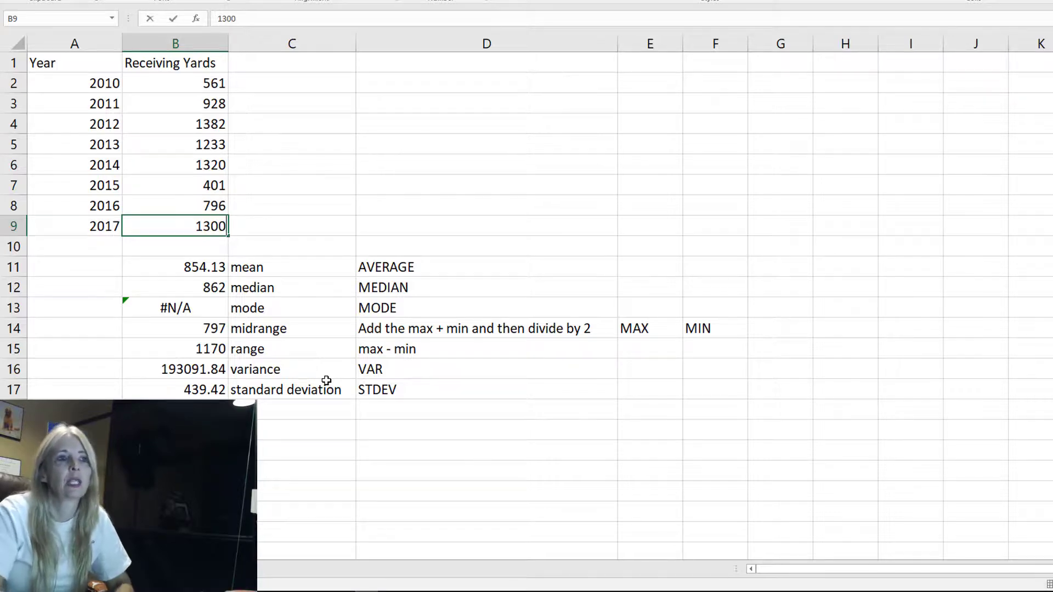
key("Return")
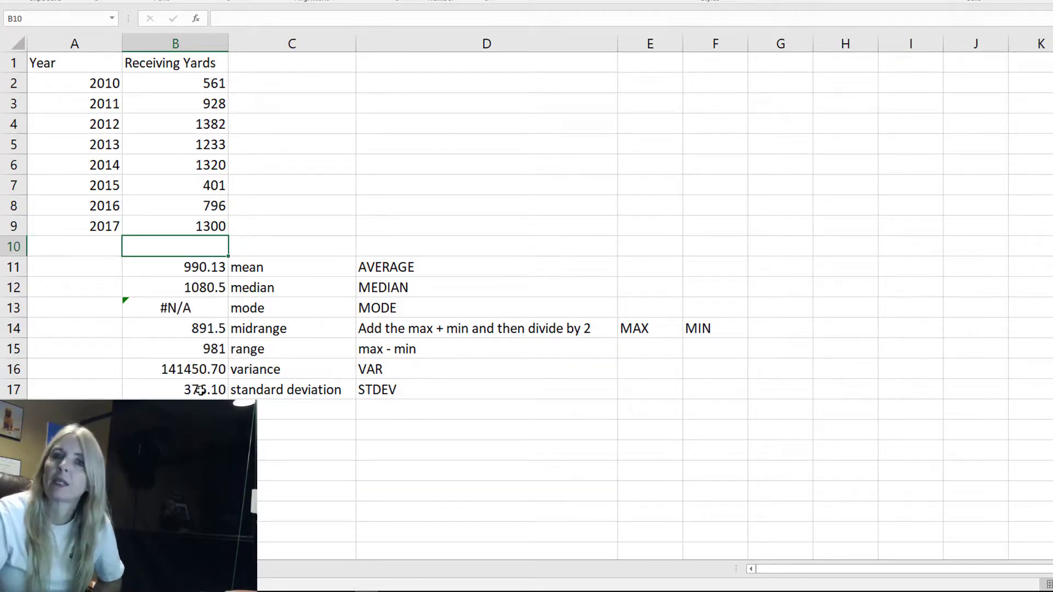
left_click(217, 184)
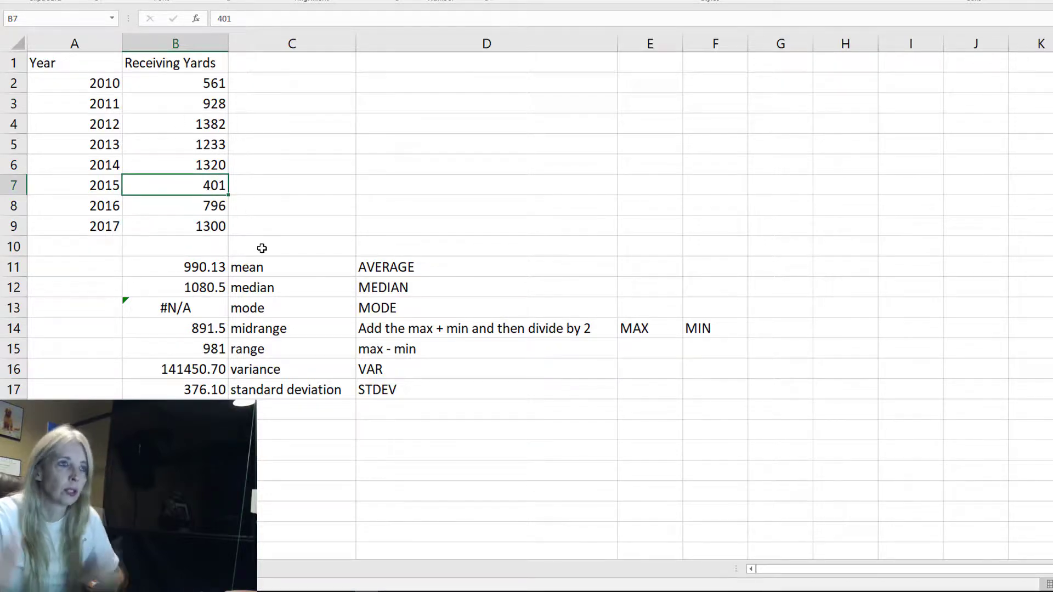
type("1300")
key("Return")
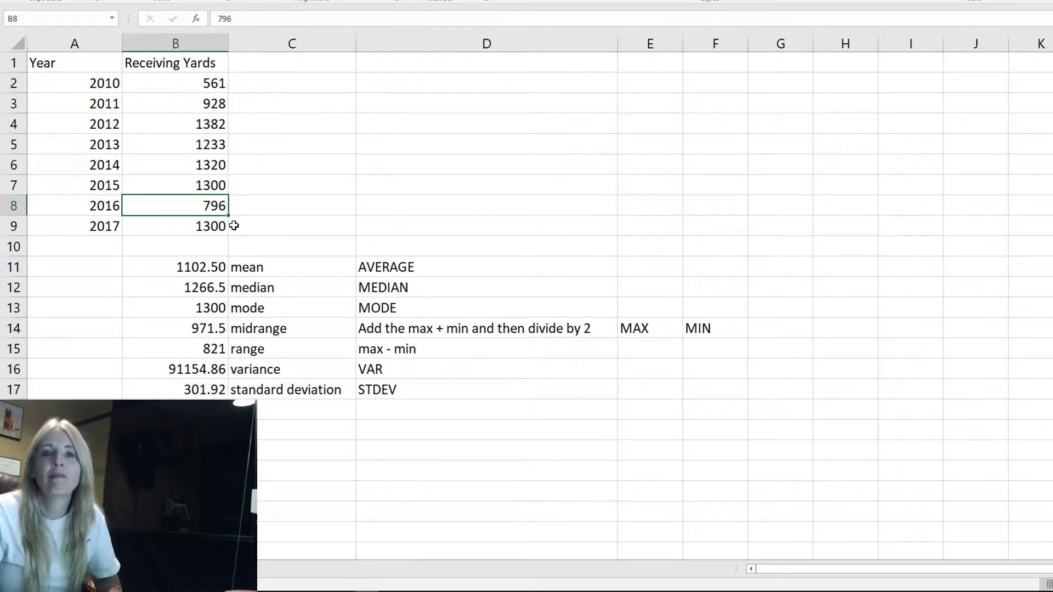
key("ctrl+z")
key("ctrl+z")
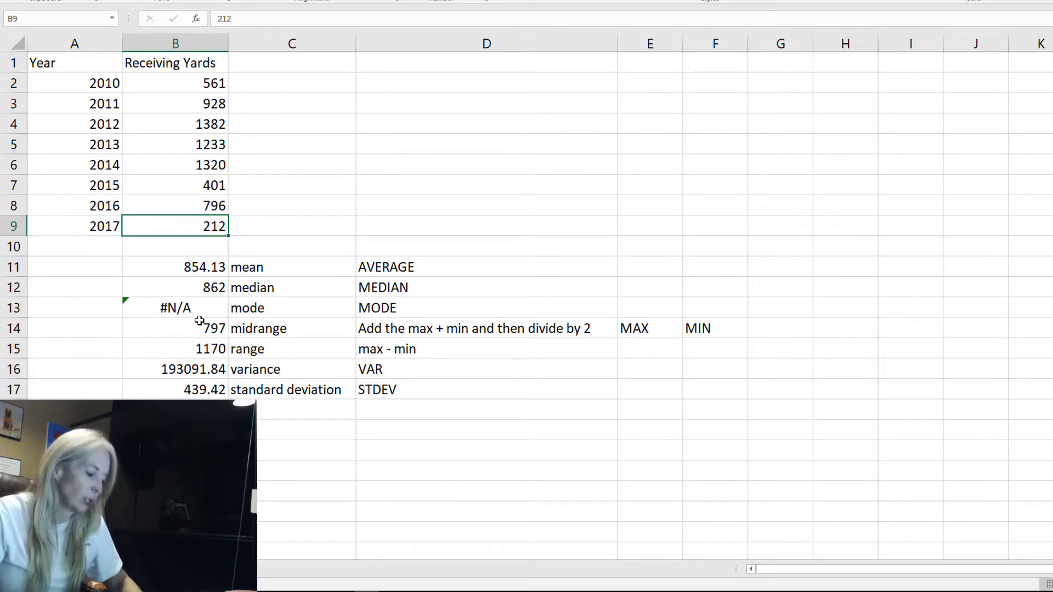
Switch the sheet to display its formulas instead of the calculated results
key("ctrl+grave")
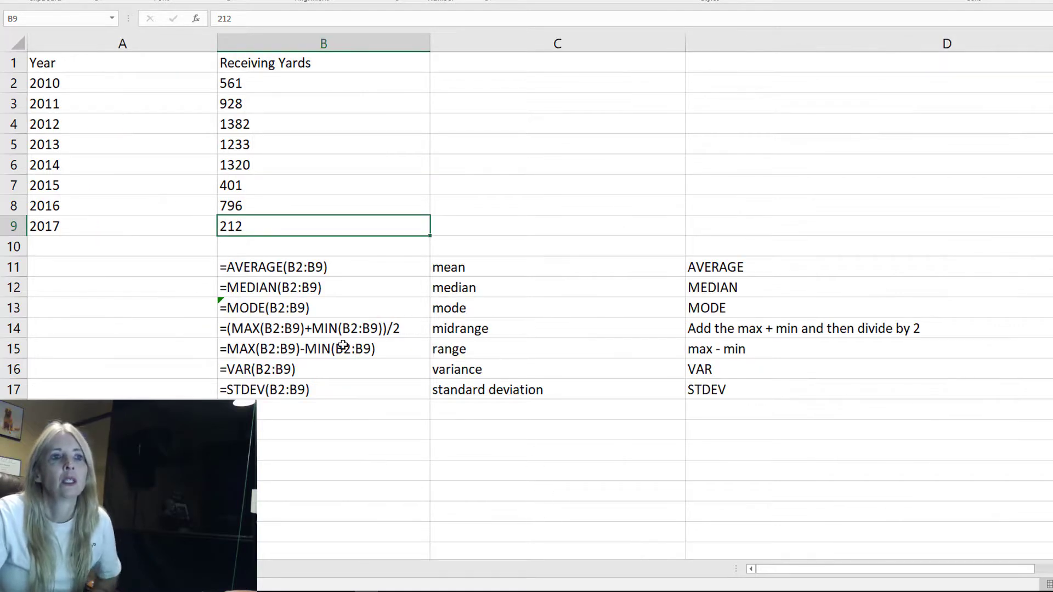